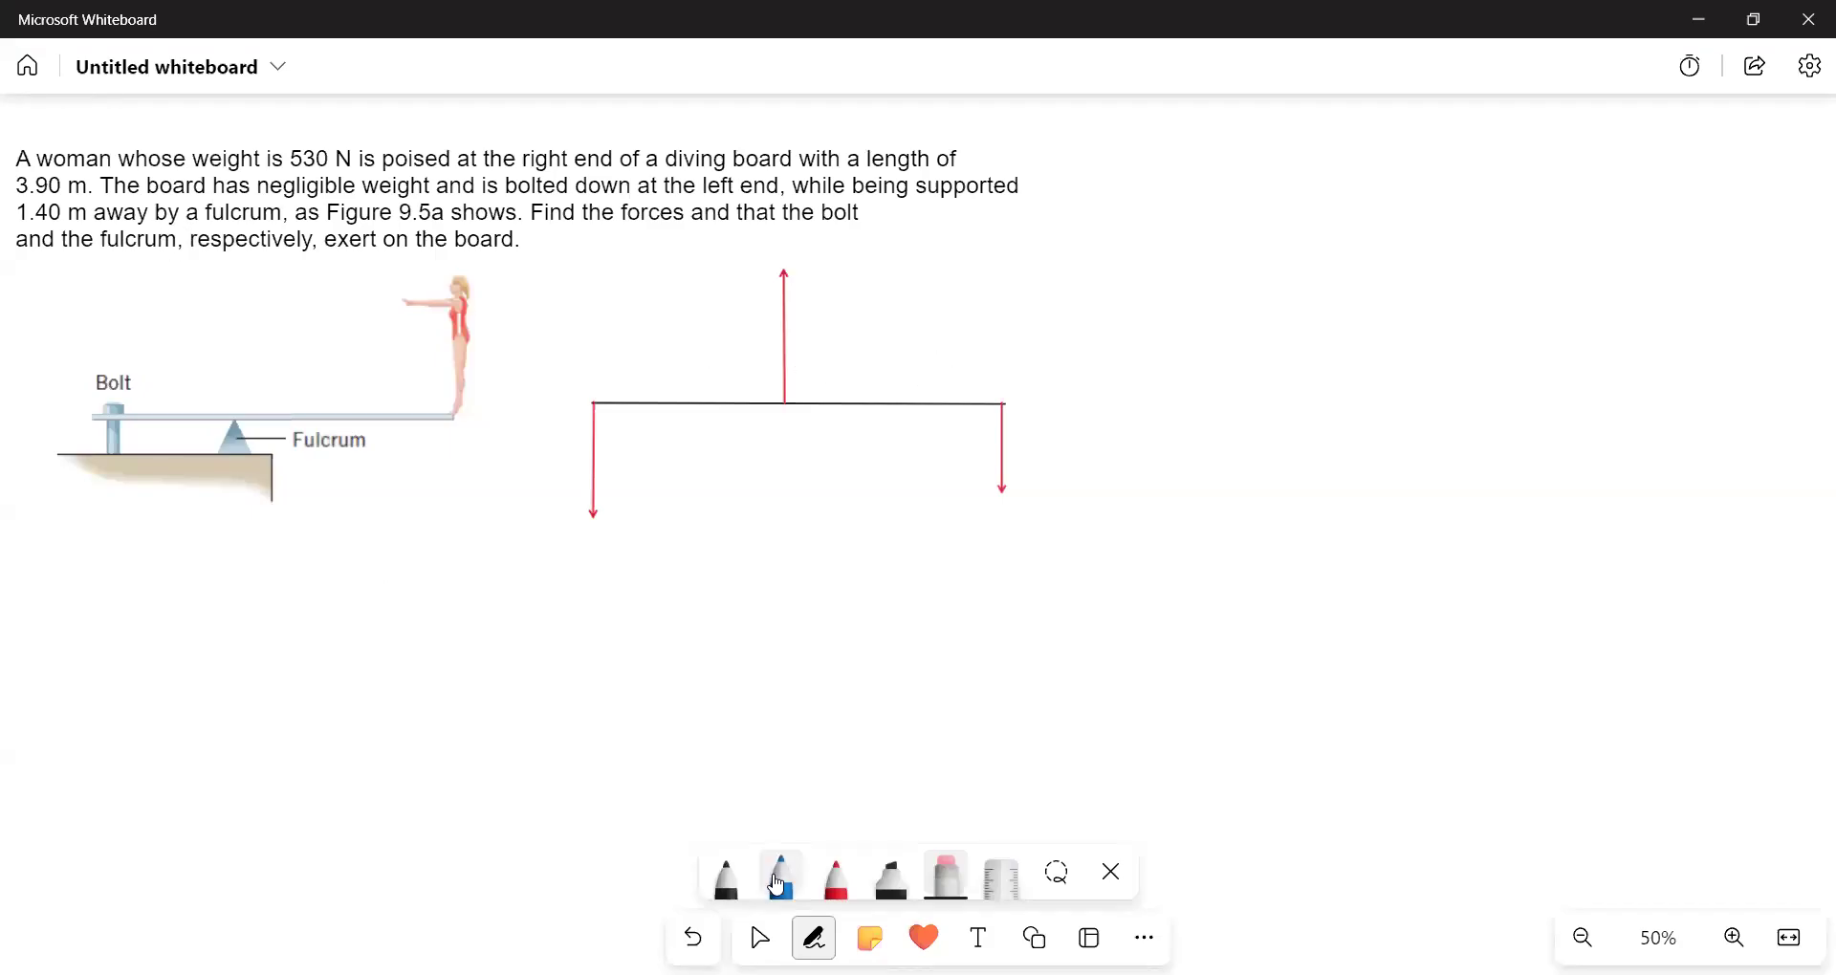
Step: Choose the blue pen from the pen tray for writing
click(776, 885)
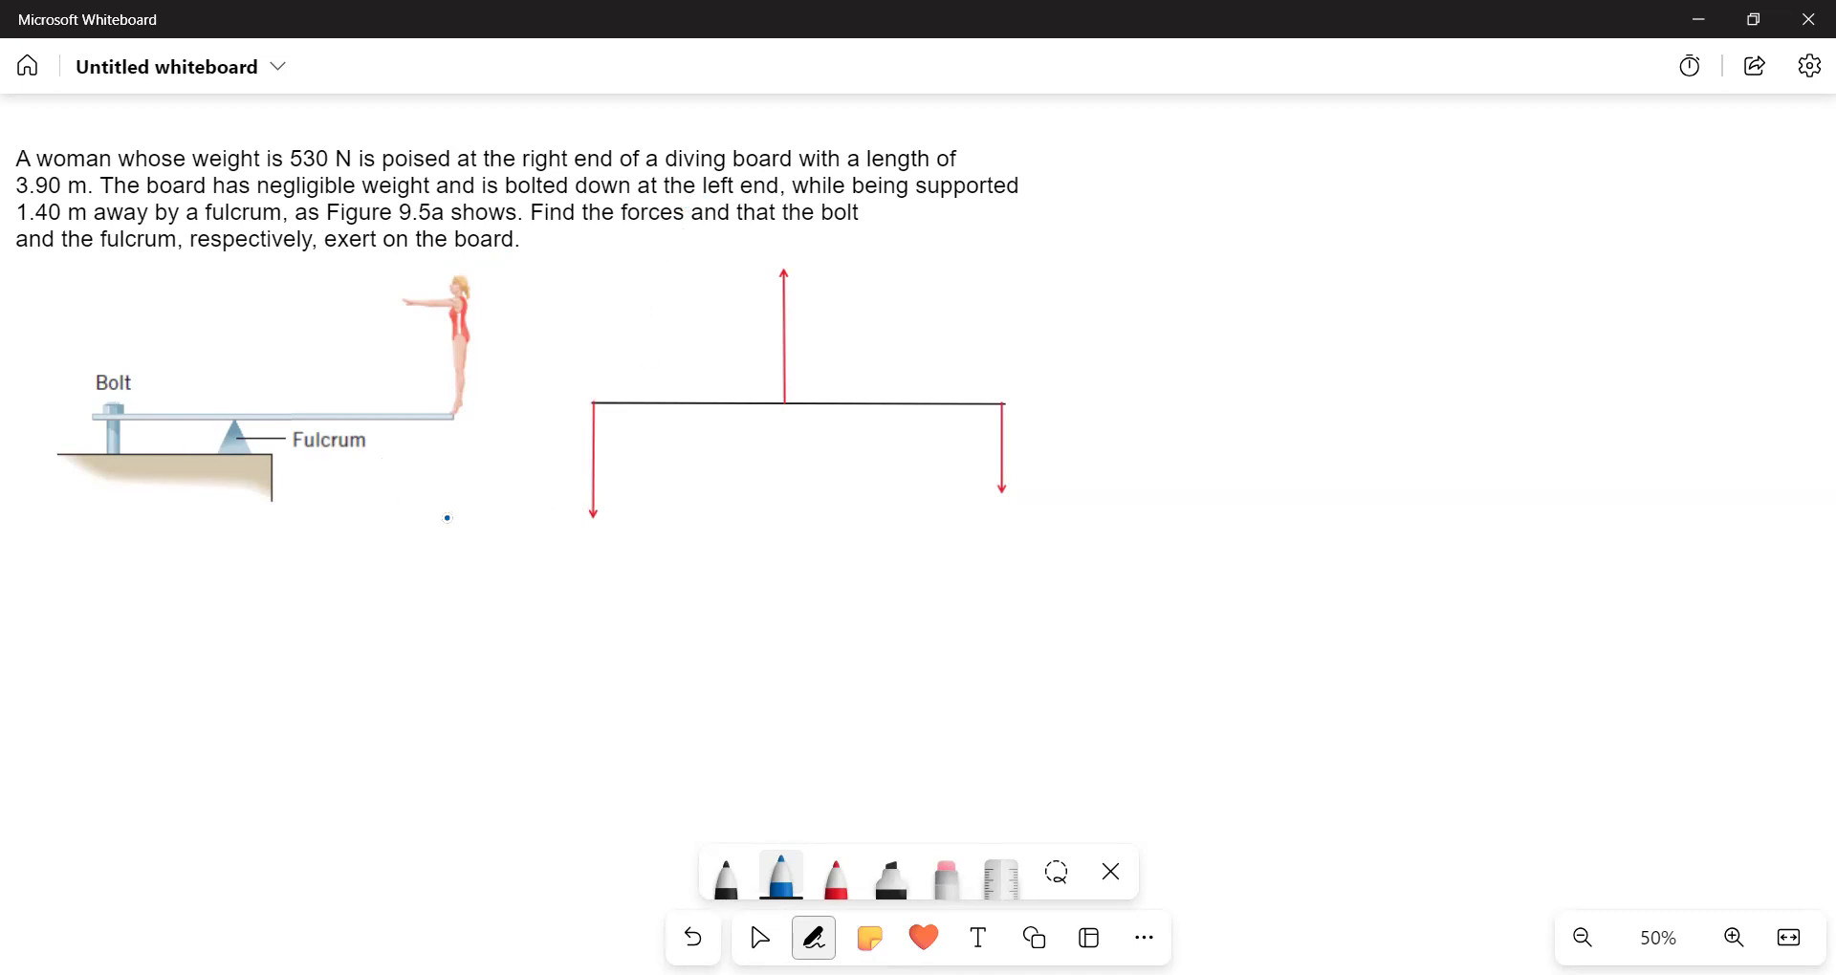
Step: Handwrite F1, F2 and W = 530N in blue beside the three red force arrows
drag(592, 532, 610, 574)
mouse_move(802, 264)
mouse_down()
mouse_move(803, 289)
mouse_move(823, 262)
mouse_up()
drag(804, 276, 831, 299)
drag(1004, 523, 1079, 512)
mouse_move(1089, 516)
mouse_down()
mouse_move(1090, 533)
mouse_move(1156, 513)
mouse_up()
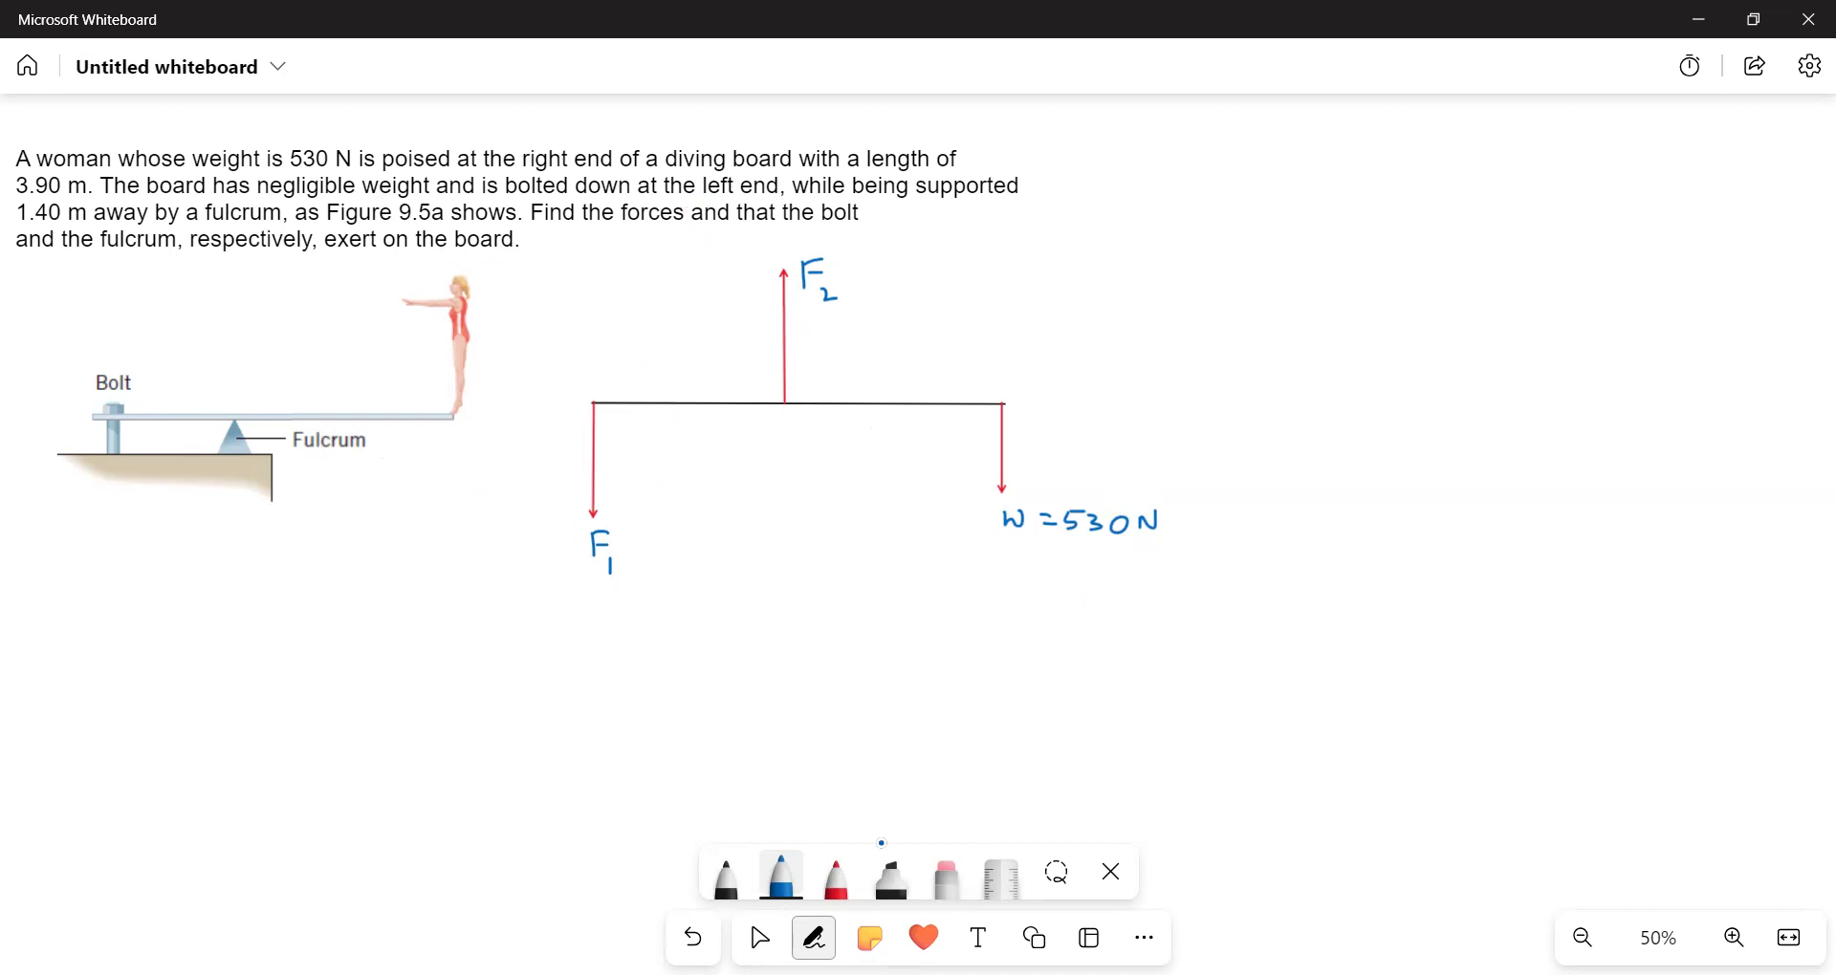
Step: Draw a green line under the beam and handwrite 3·9m beneath it
click(1033, 938)
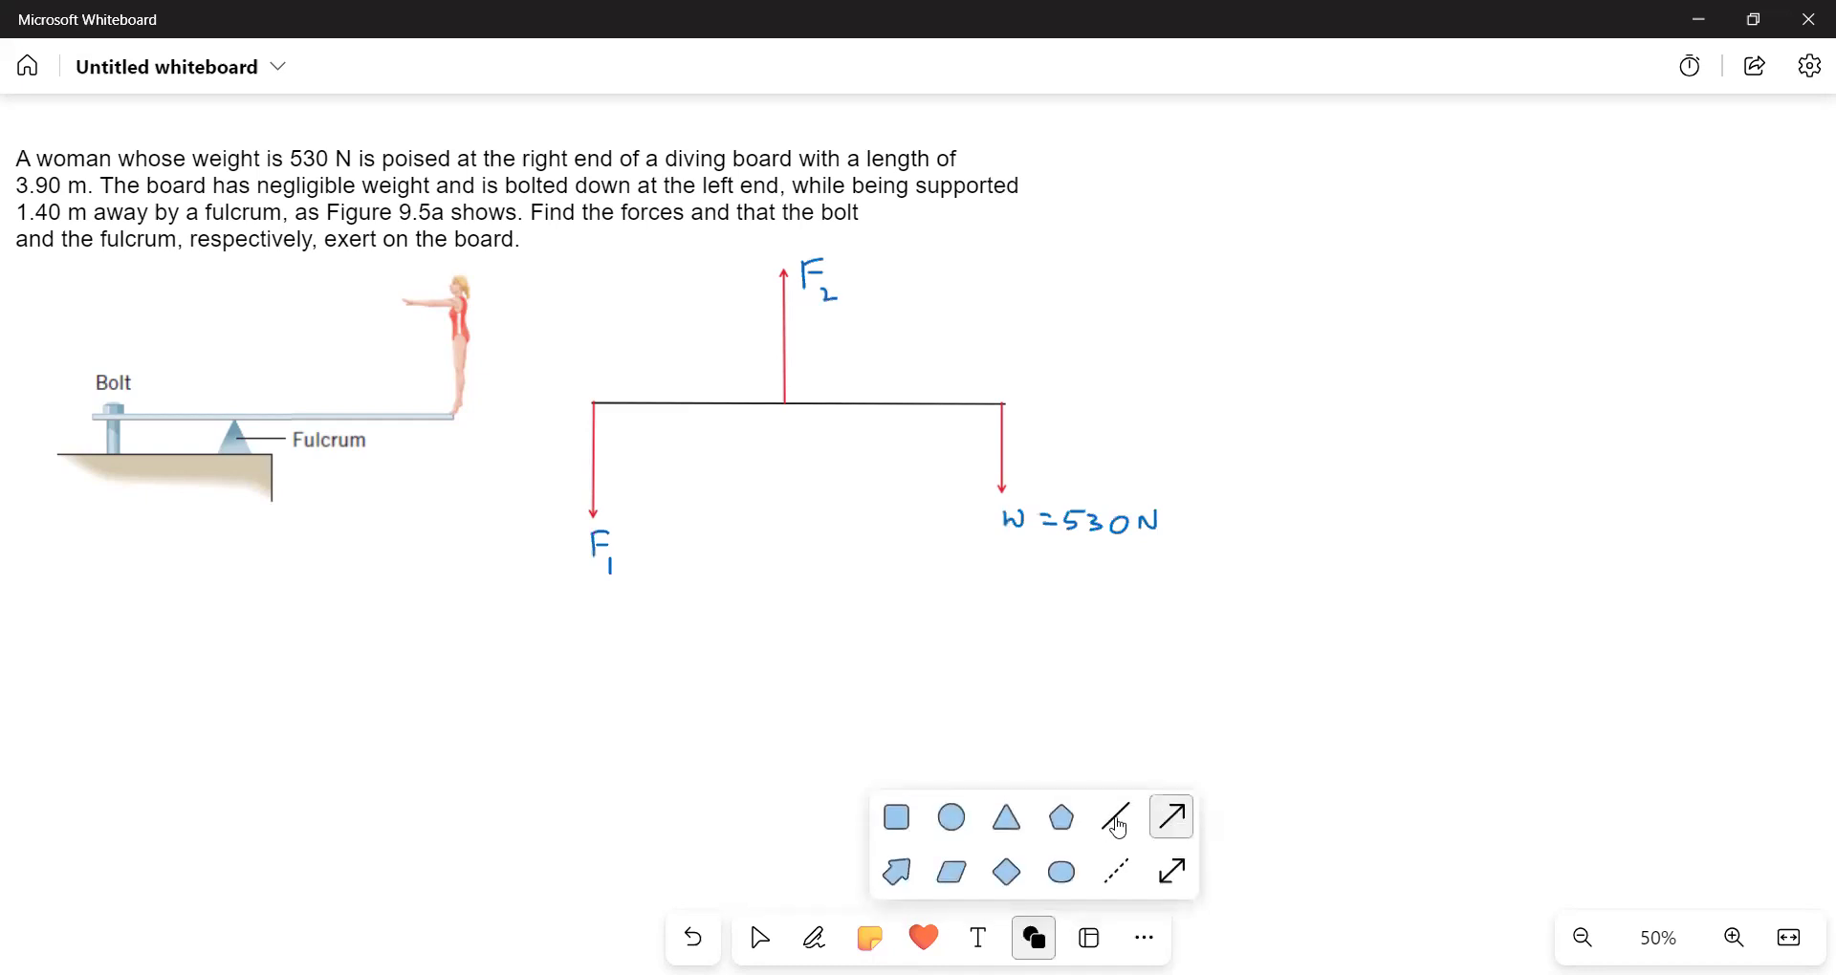
click(1116, 819)
drag(575, 579, 1011, 577)
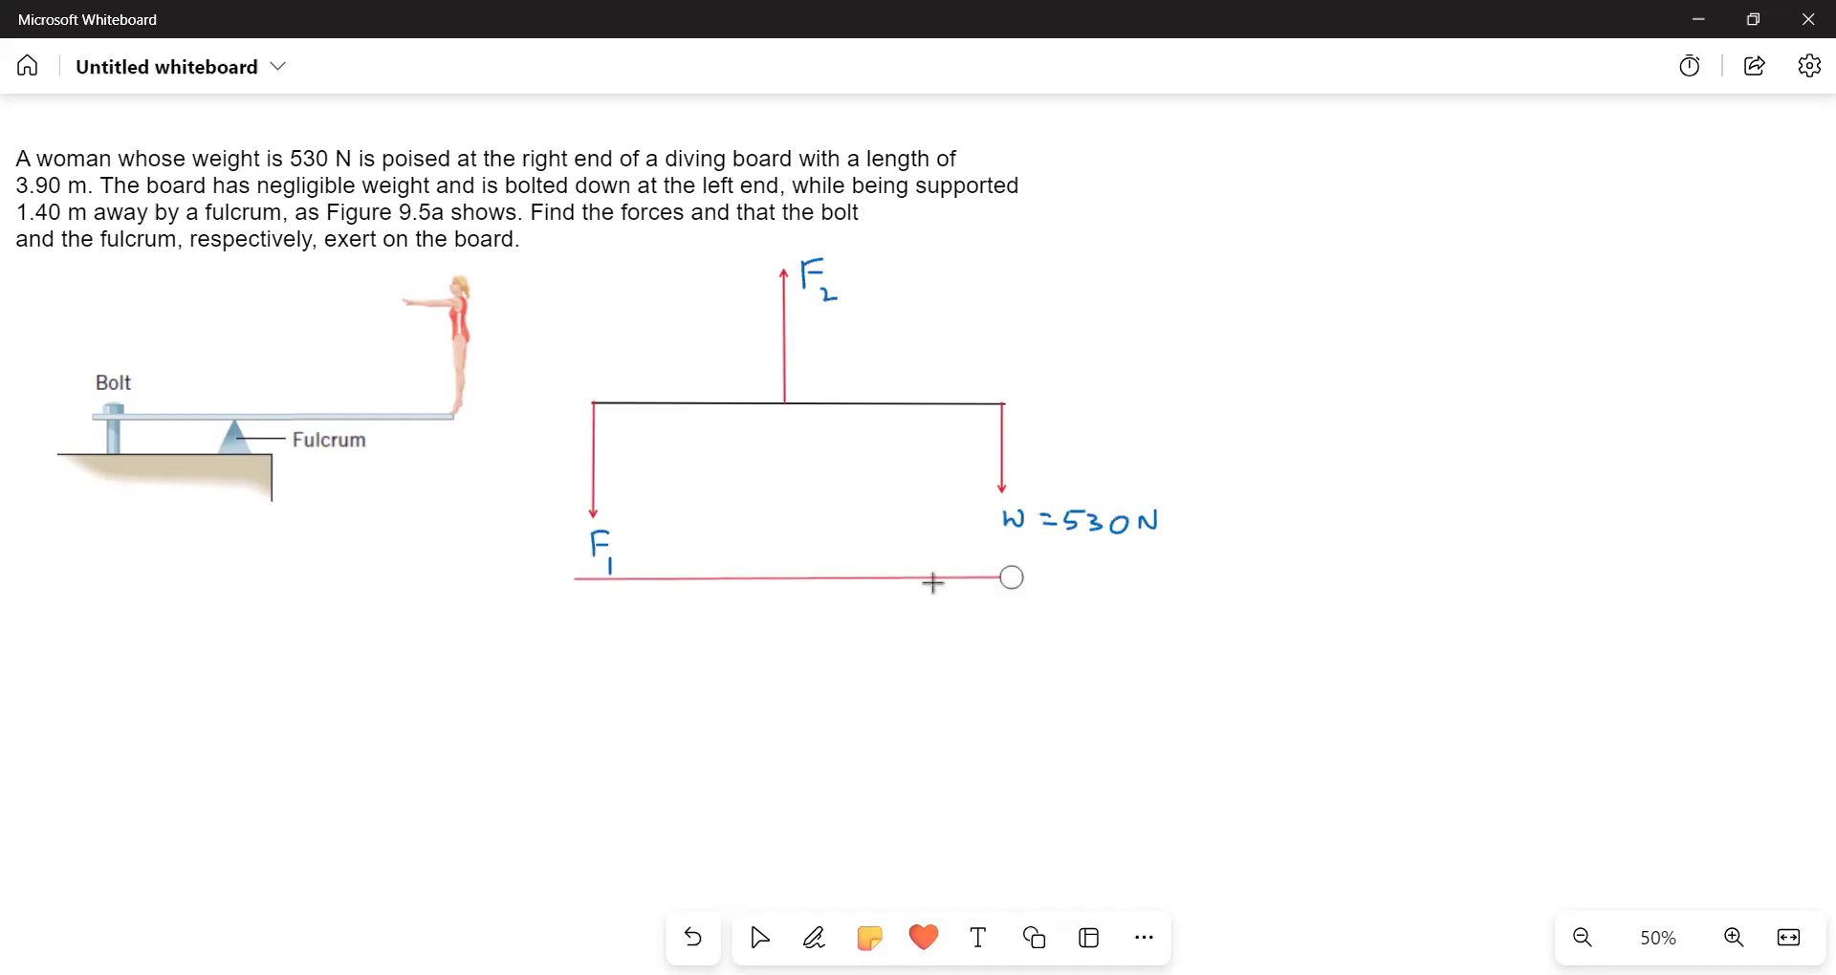
click(660, 520)
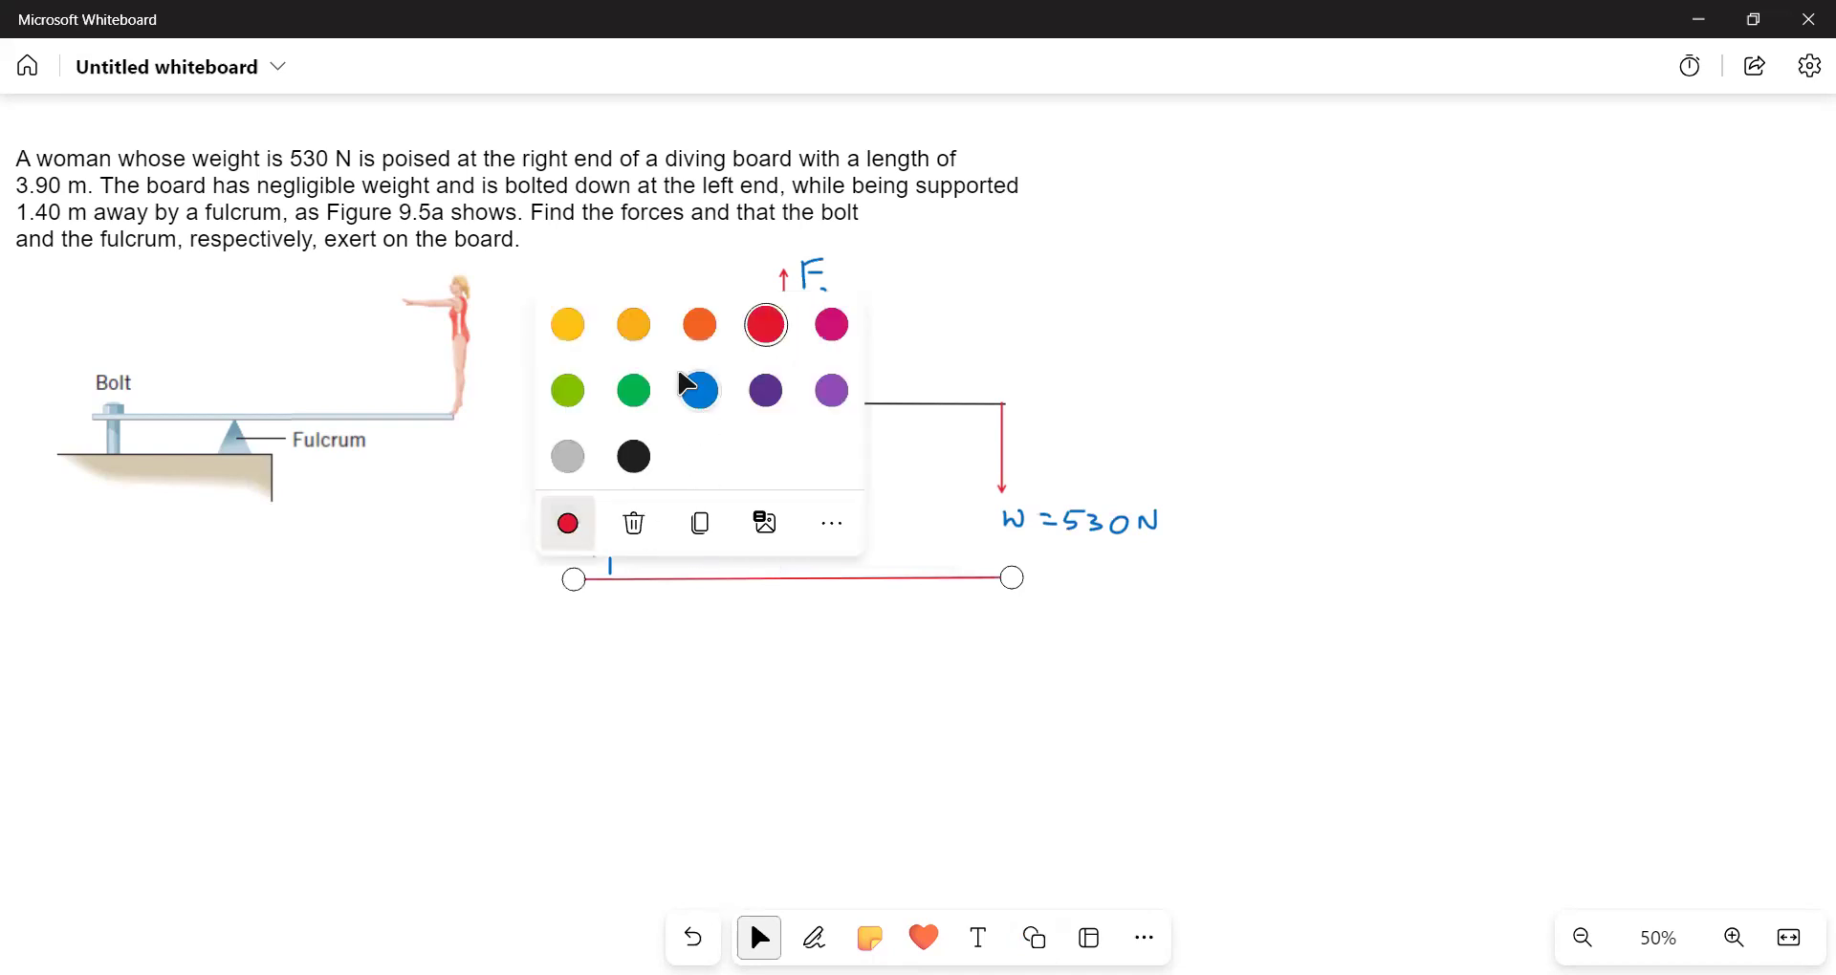
click(633, 390)
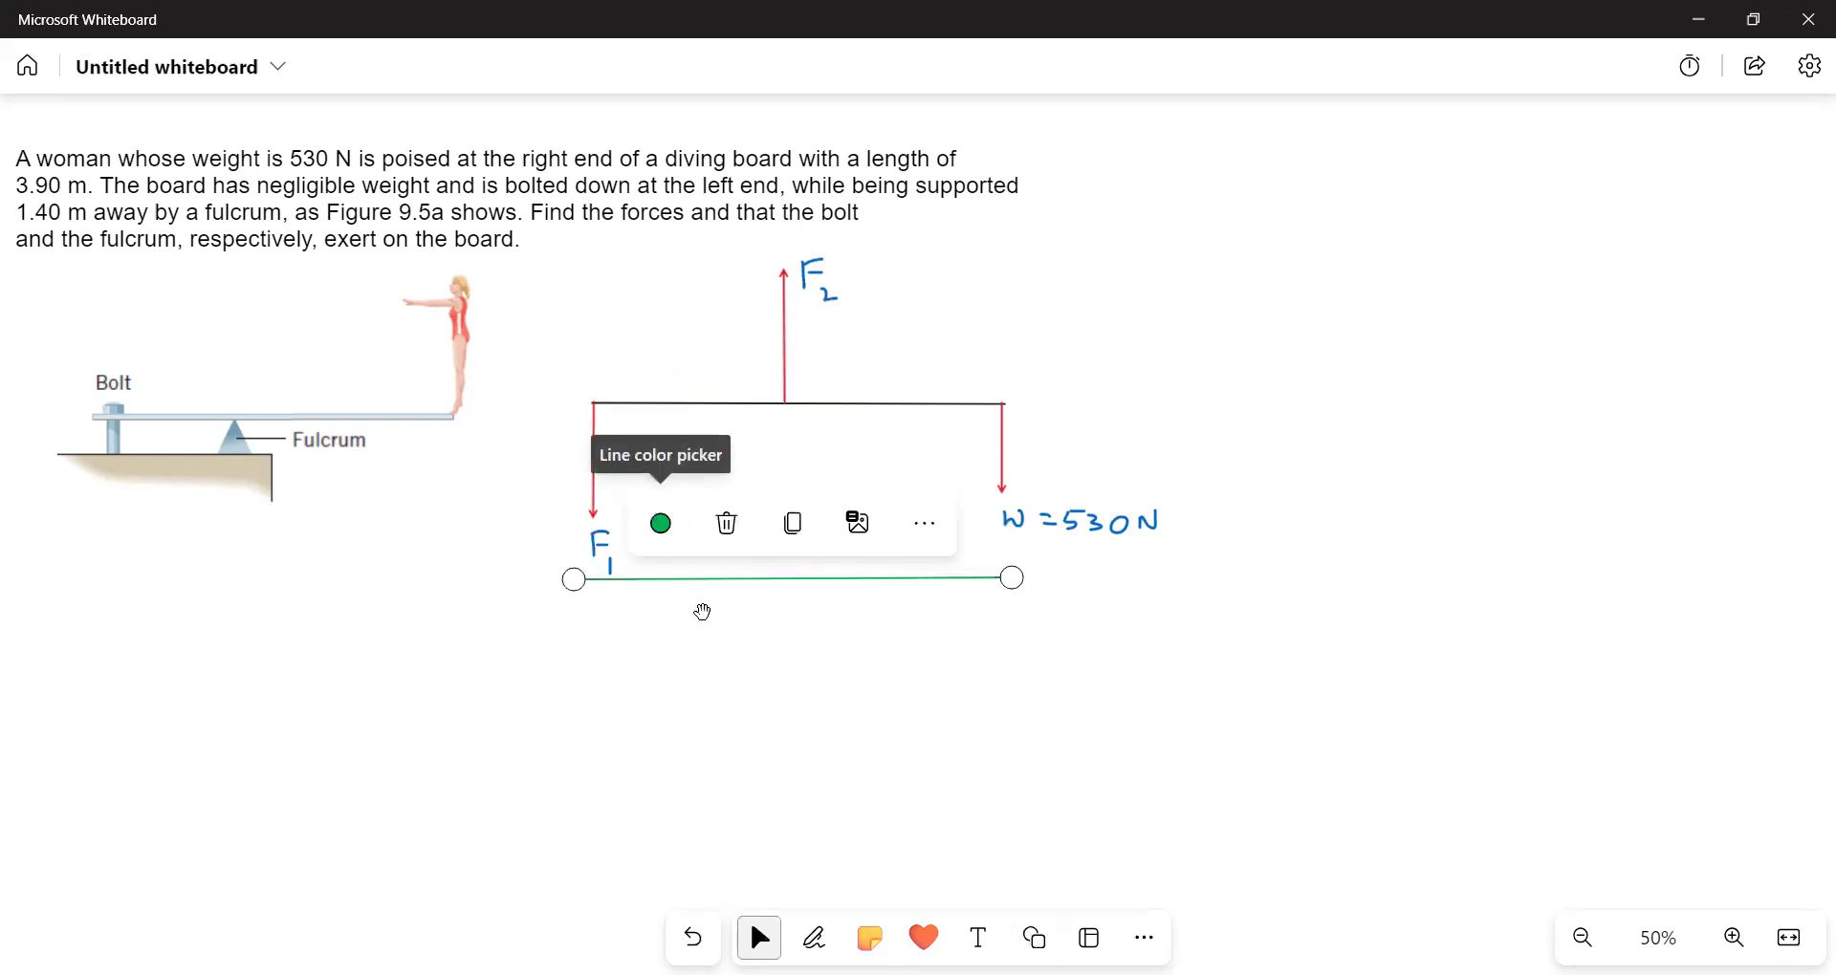
click(814, 938)
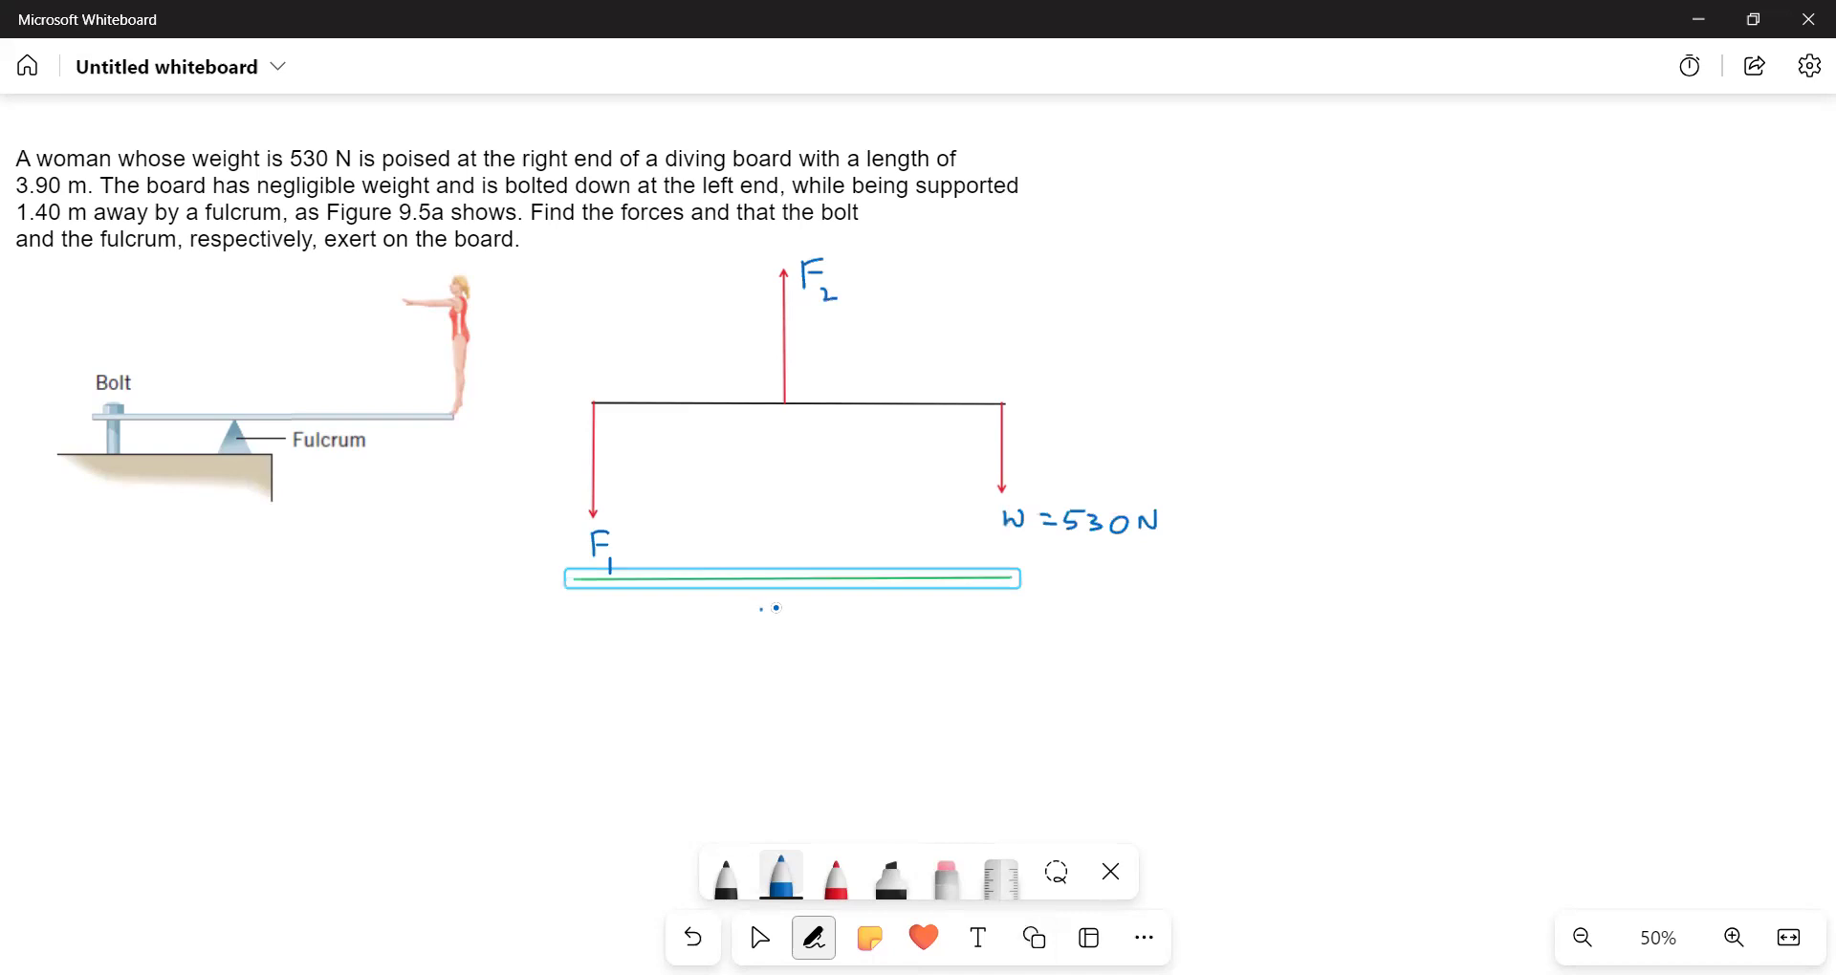
mouse_move(763, 606)
mouse_down()
mouse_move(762, 627)
mouse_move(870, 624)
mouse_up()
click(796, 615)
Step: Draw a double arrow from the board's left end to F2
click(1034, 937)
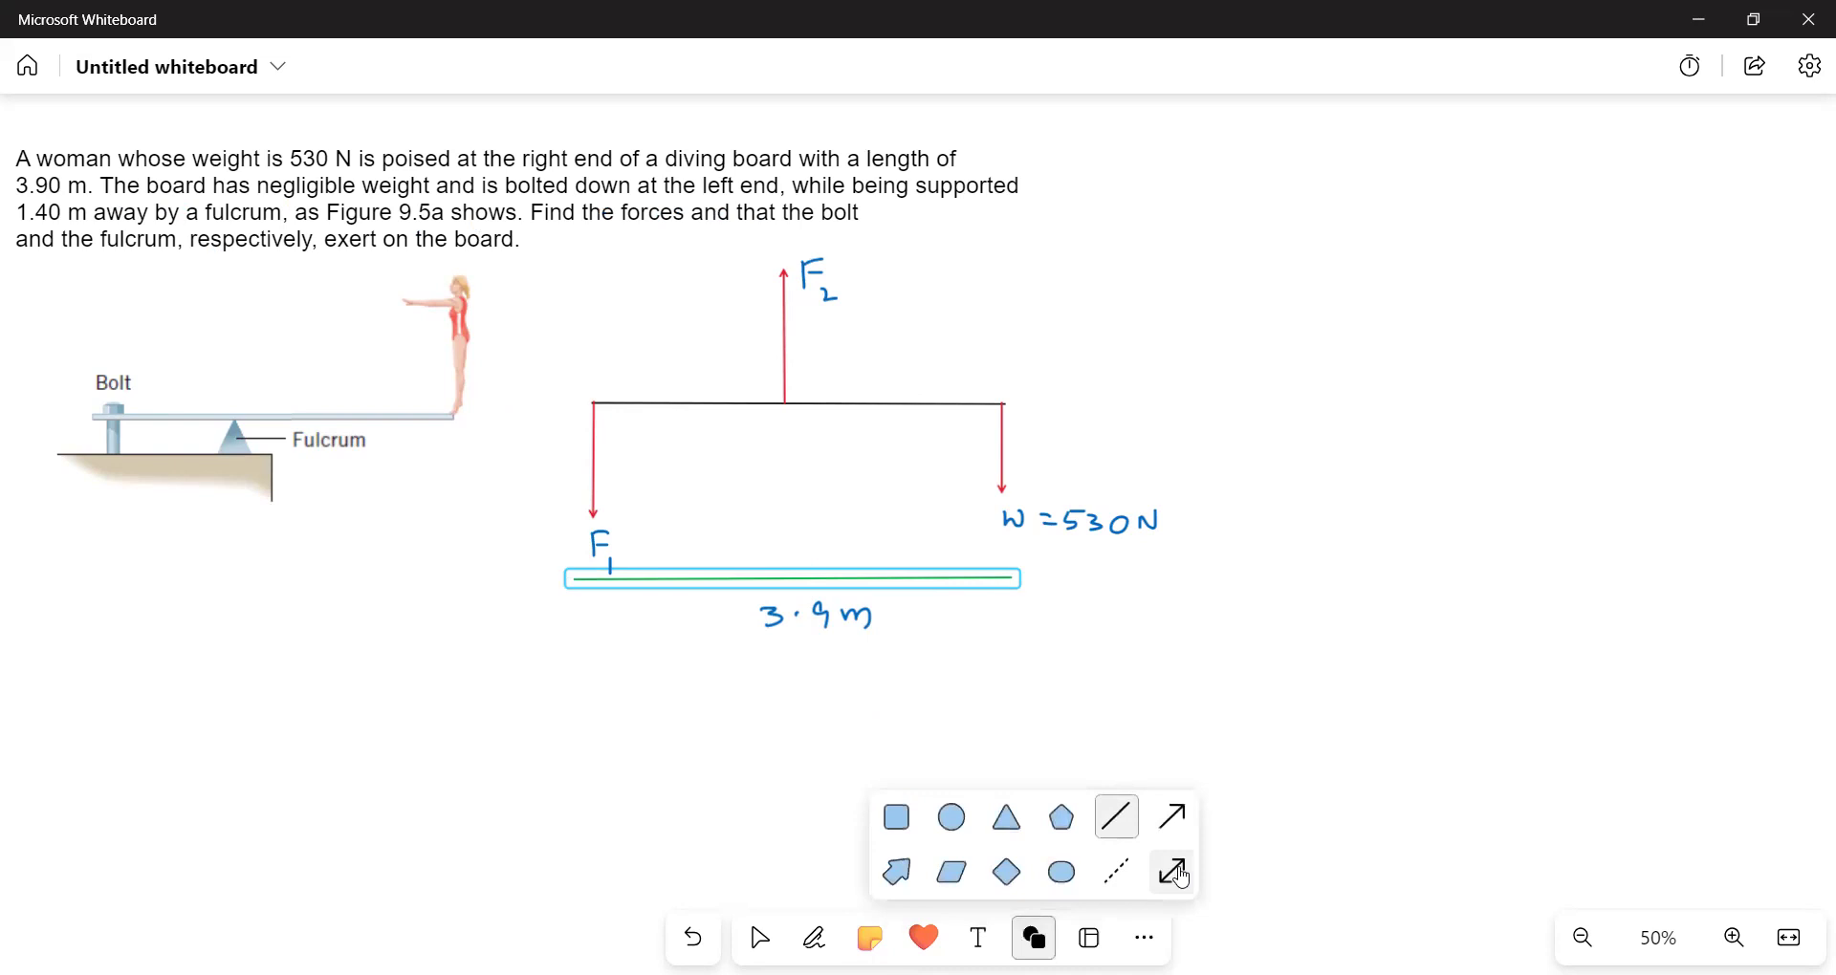
click(1177, 873)
drag(593, 415, 788, 419)
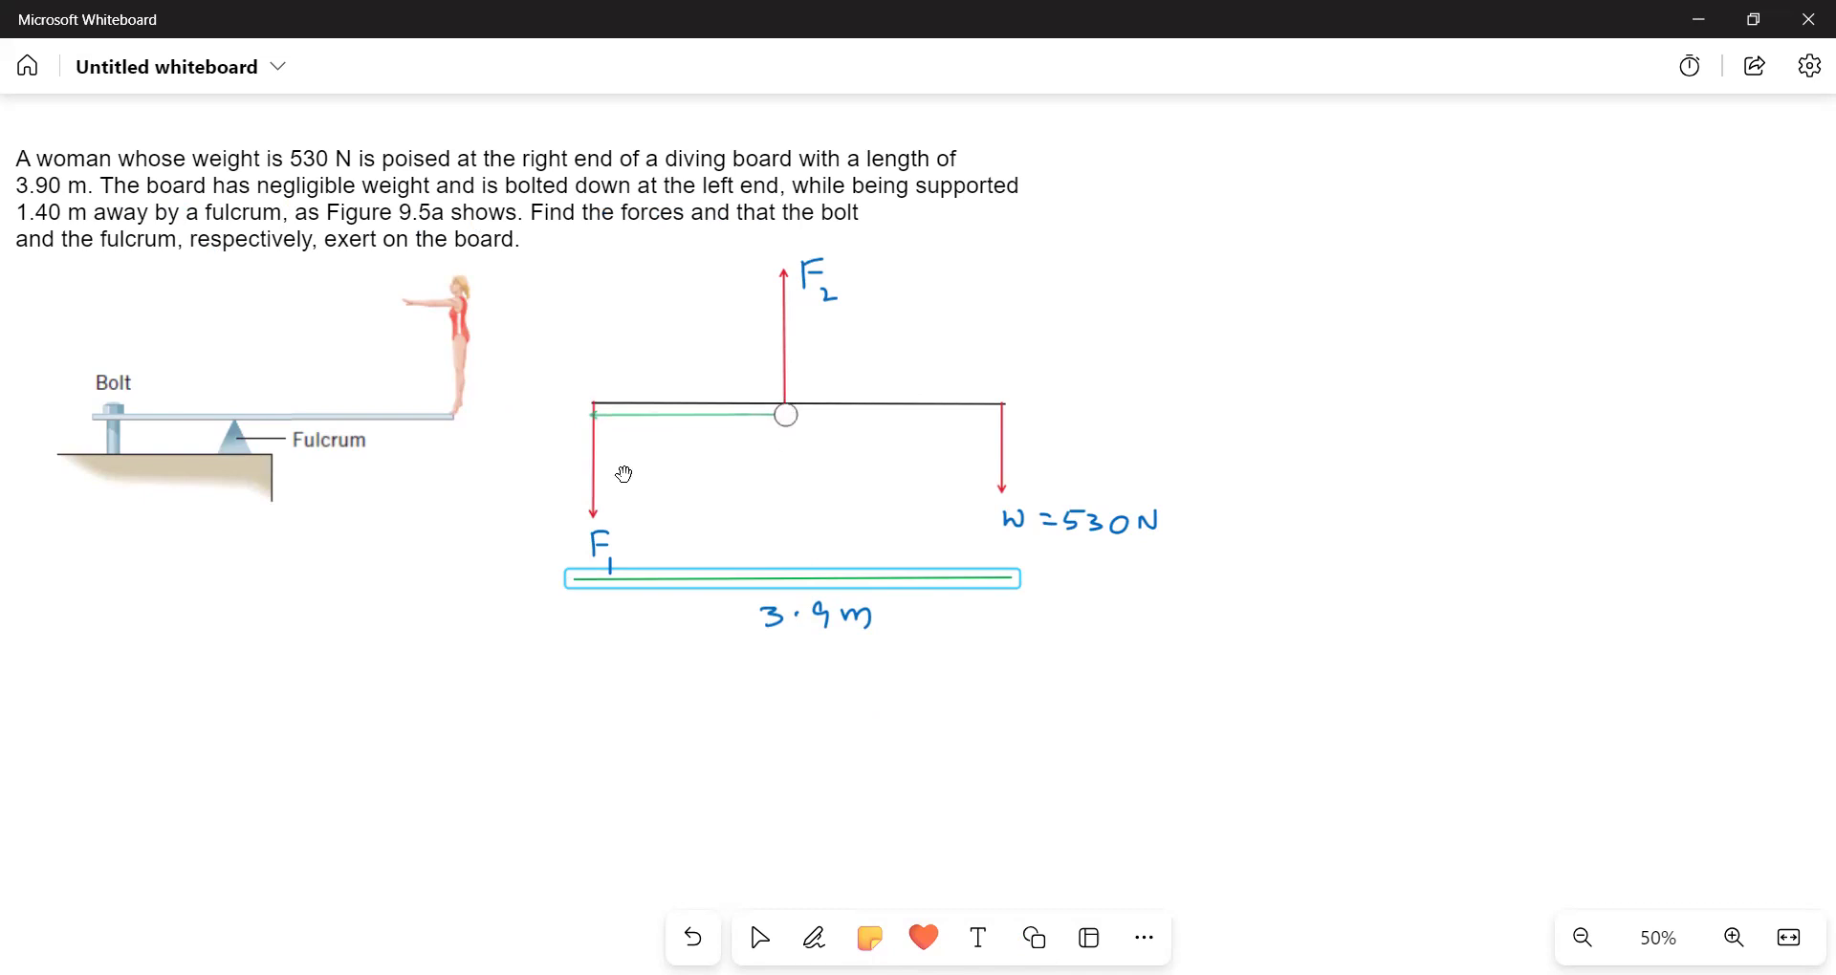
Step: Handwrite the label 1·4 m under the green double arrow
click(814, 938)
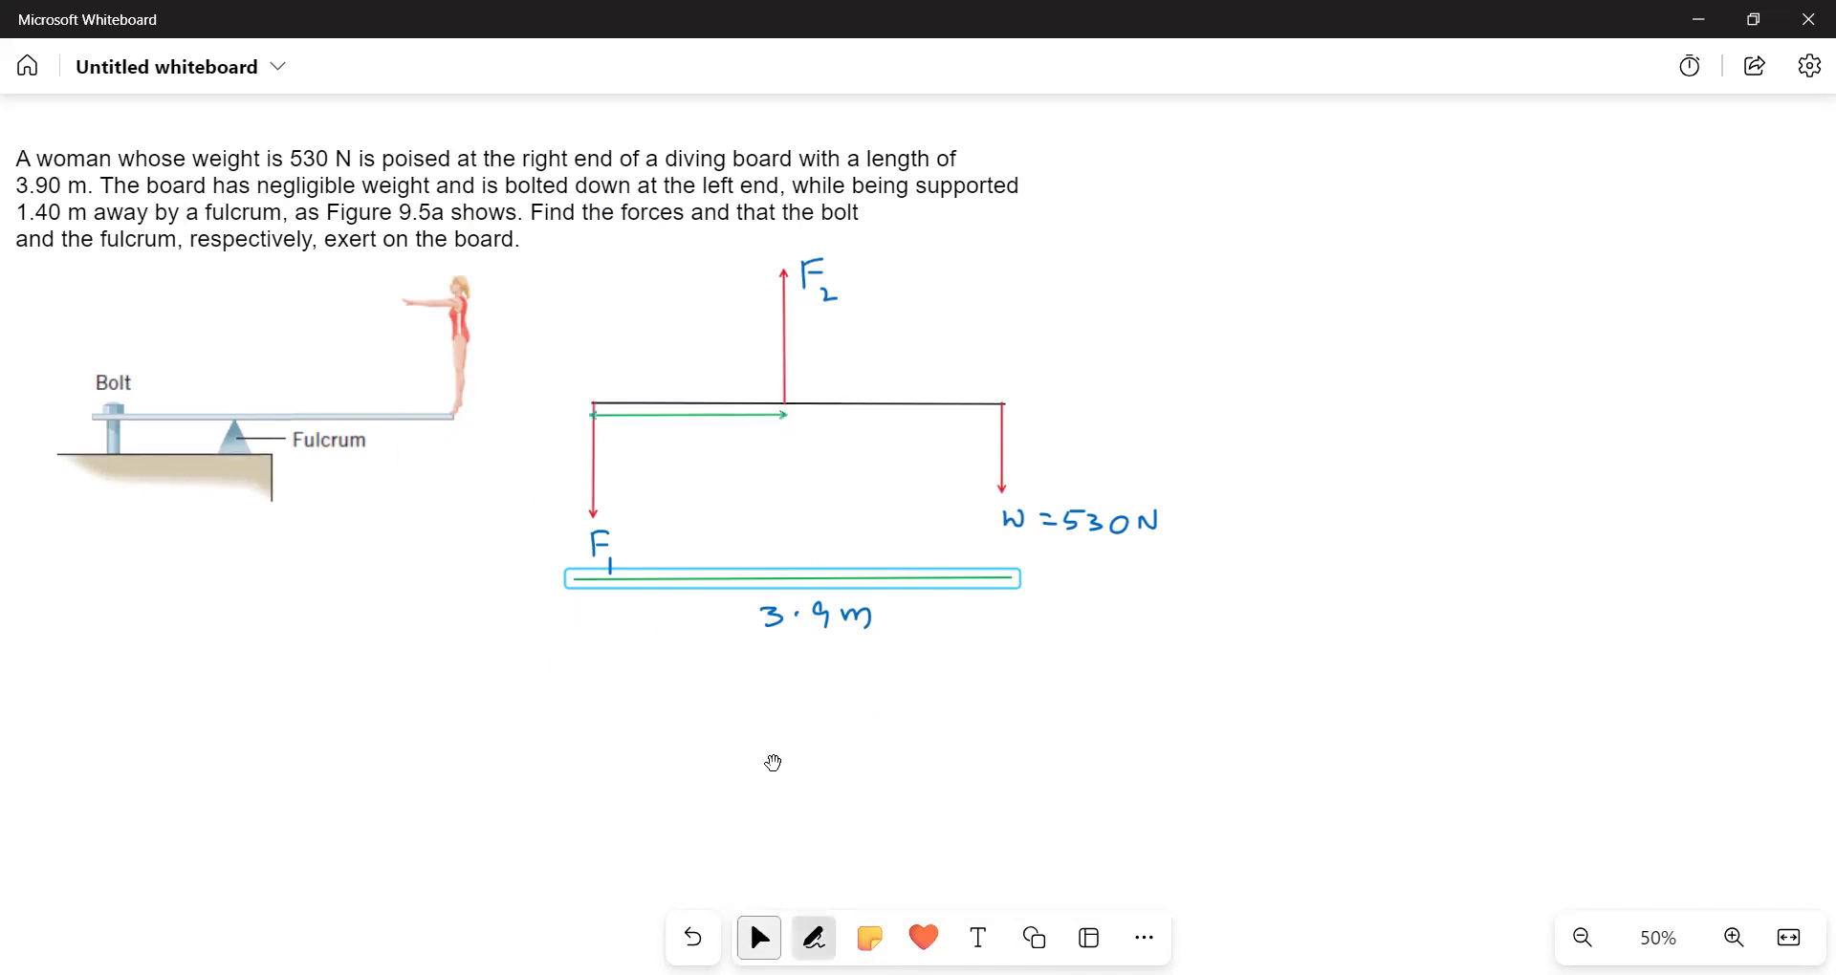
click(673, 438)
mouse_move(656, 427)
mouse_down()
mouse_move(658, 446)
mouse_move(707, 440)
mouse_move(698, 451)
mouse_up()
drag(719, 448, 747, 446)
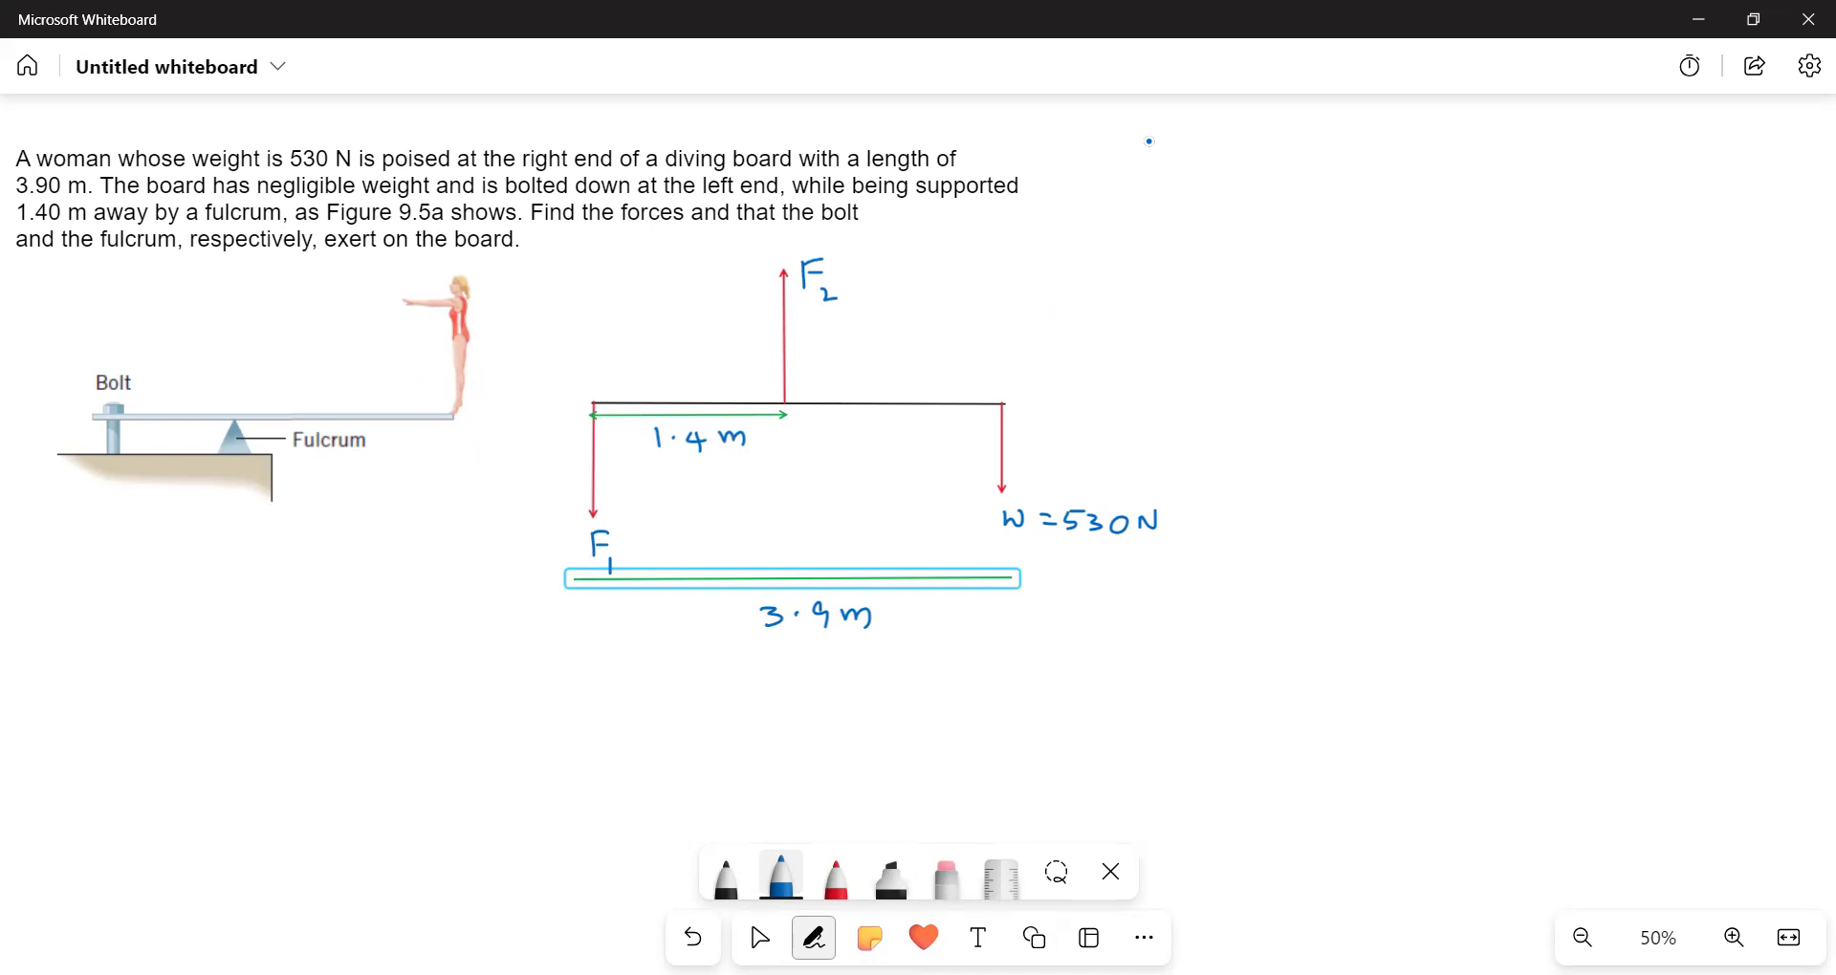
Step: Write the equilibrium conditions ΣF = 0 and Στ = 0 at the top right
mouse_move(1154, 140)
mouse_down()
mouse_move(1176, 159)
mouse_move(1192, 137)
mouse_up()
drag(1177, 147, 1192, 146)
drag(1234, 140, 1255, 137)
drag(1223, 149, 1234, 150)
mouse_move(1159, 195)
mouse_down()
mouse_move(1144, 219)
mouse_move(1166, 221)
mouse_up()
drag(1191, 197, 1201, 217)
drag(1172, 183, 1249, 212)
mouse_move(1274, 200)
mouse_down()
mouse_move(1263, 214)
mouse_move(1275, 202)
mouse_up()
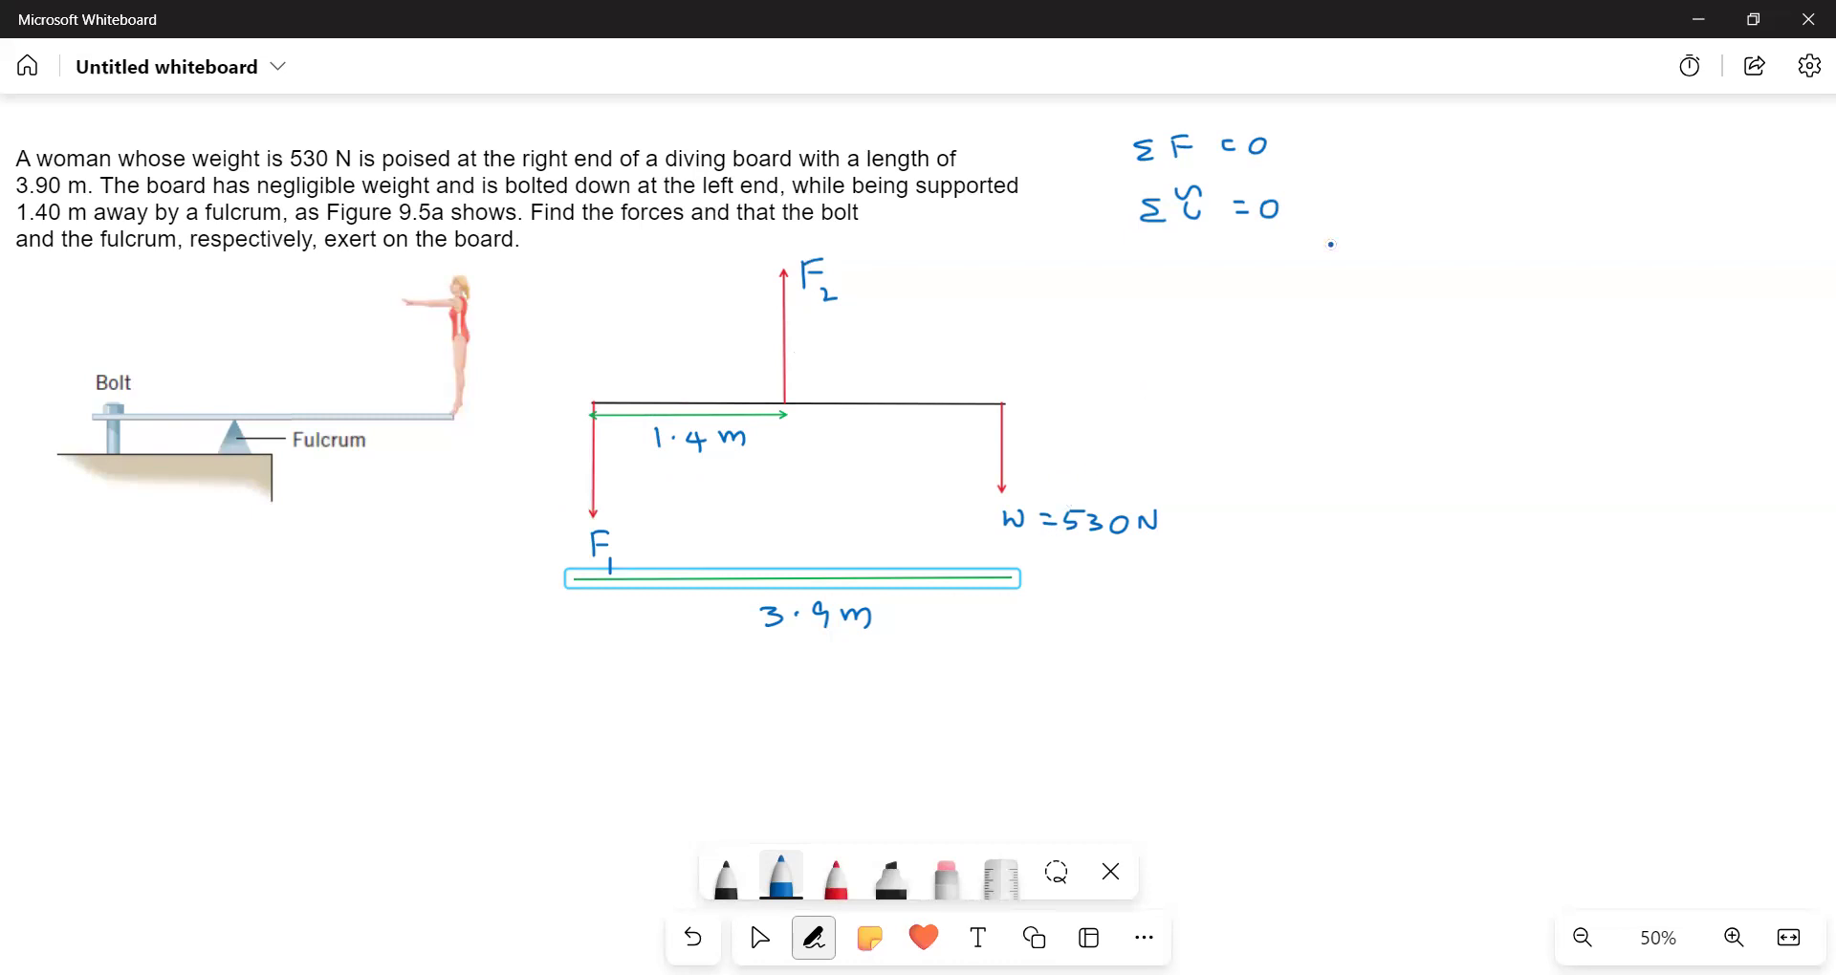
Step: Write the vertical force balance ΣFy = F2 − F1 − W = 0 beside ΣF = 0
mouse_move(1364, 135)
mouse_down()
mouse_move(1344, 146)
mouse_move(1401, 127)
mouse_move(1400, 180)
mouse_move(1446, 137)
mouse_up()
drag(1431, 146, 1484, 125)
drag(1464, 137, 1478, 136)
mouse_move(1479, 156)
mouse_down()
mouse_move(1493, 165)
mouse_move(1541, 121)
mouse_up()
mouse_move(1522, 139)
mouse_down()
mouse_move(1538, 165)
mouse_move(1574, 138)
mouse_up()
drag(1583, 128, 1643, 144)
drag(1665, 126, 1666, 129)
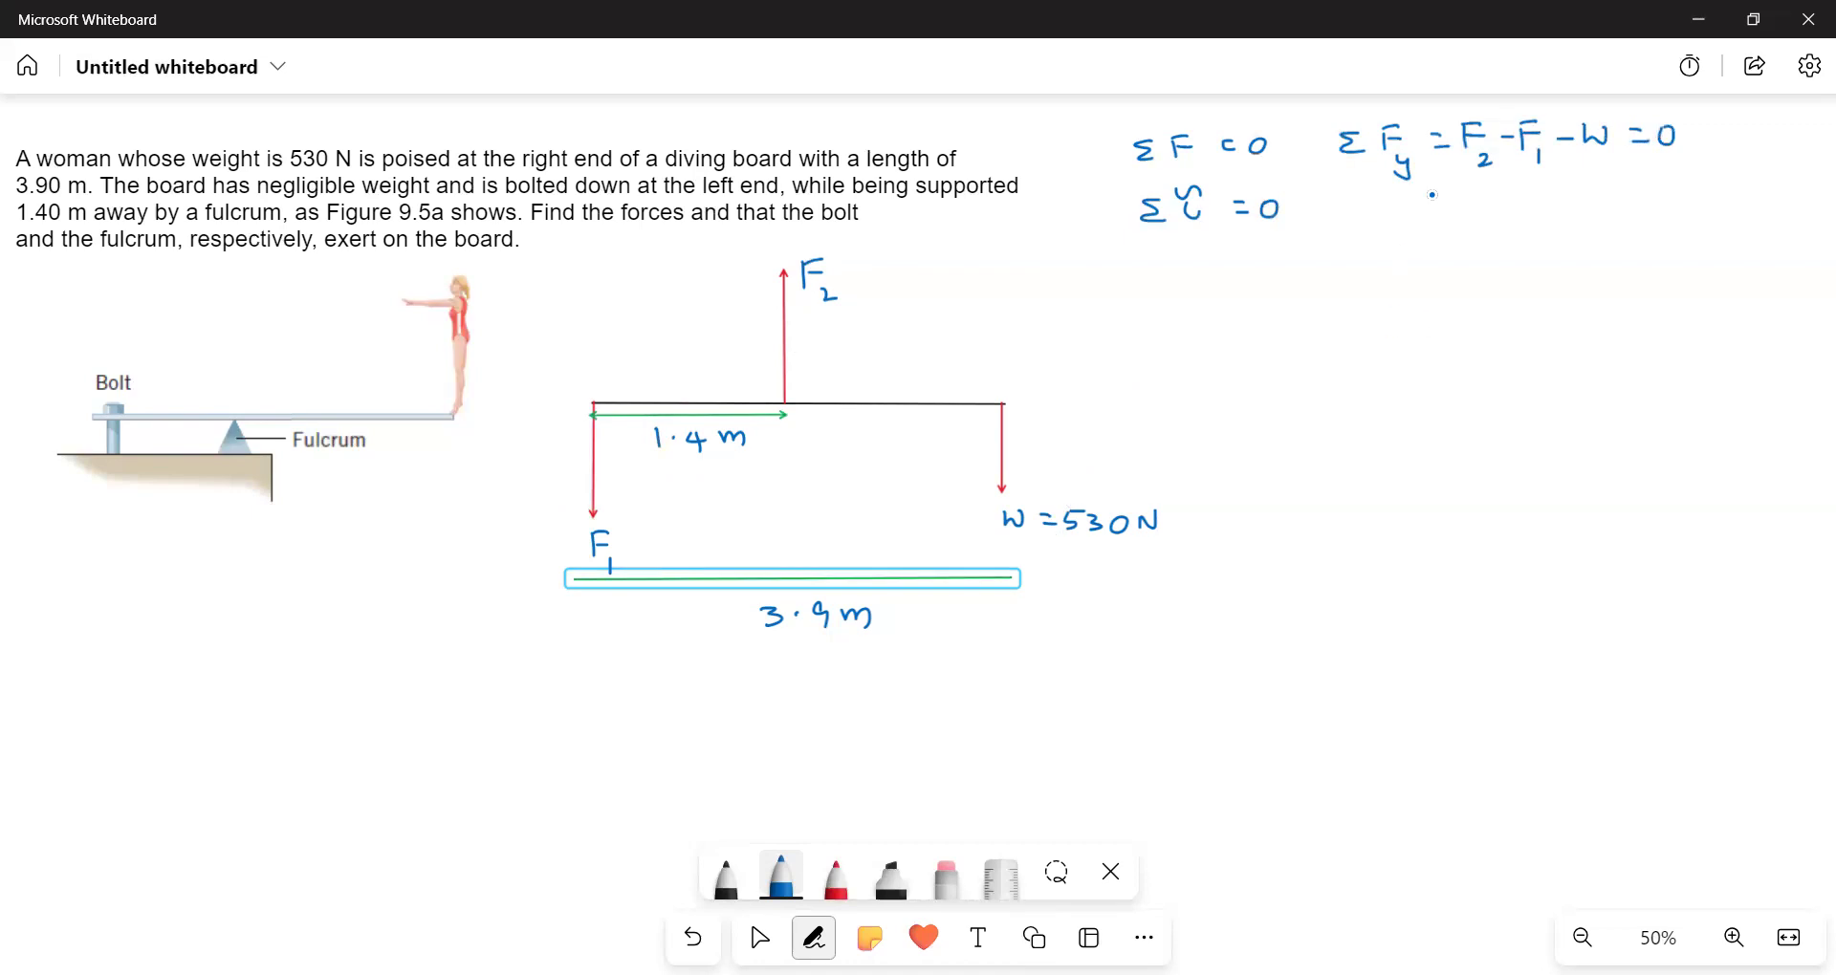
Step: Rearrange it below as F2 = F1 + W
mouse_move(1352, 241)
mouse_down()
mouse_move(1374, 217)
mouse_move(1387, 253)
mouse_up()
drag(1355, 233, 1374, 231)
drag(1412, 228, 1437, 237)
drag(1453, 243, 1471, 215)
mouse_move(1452, 230)
mouse_down()
mouse_move(1471, 256)
mouse_move(1546, 217)
mouse_up()
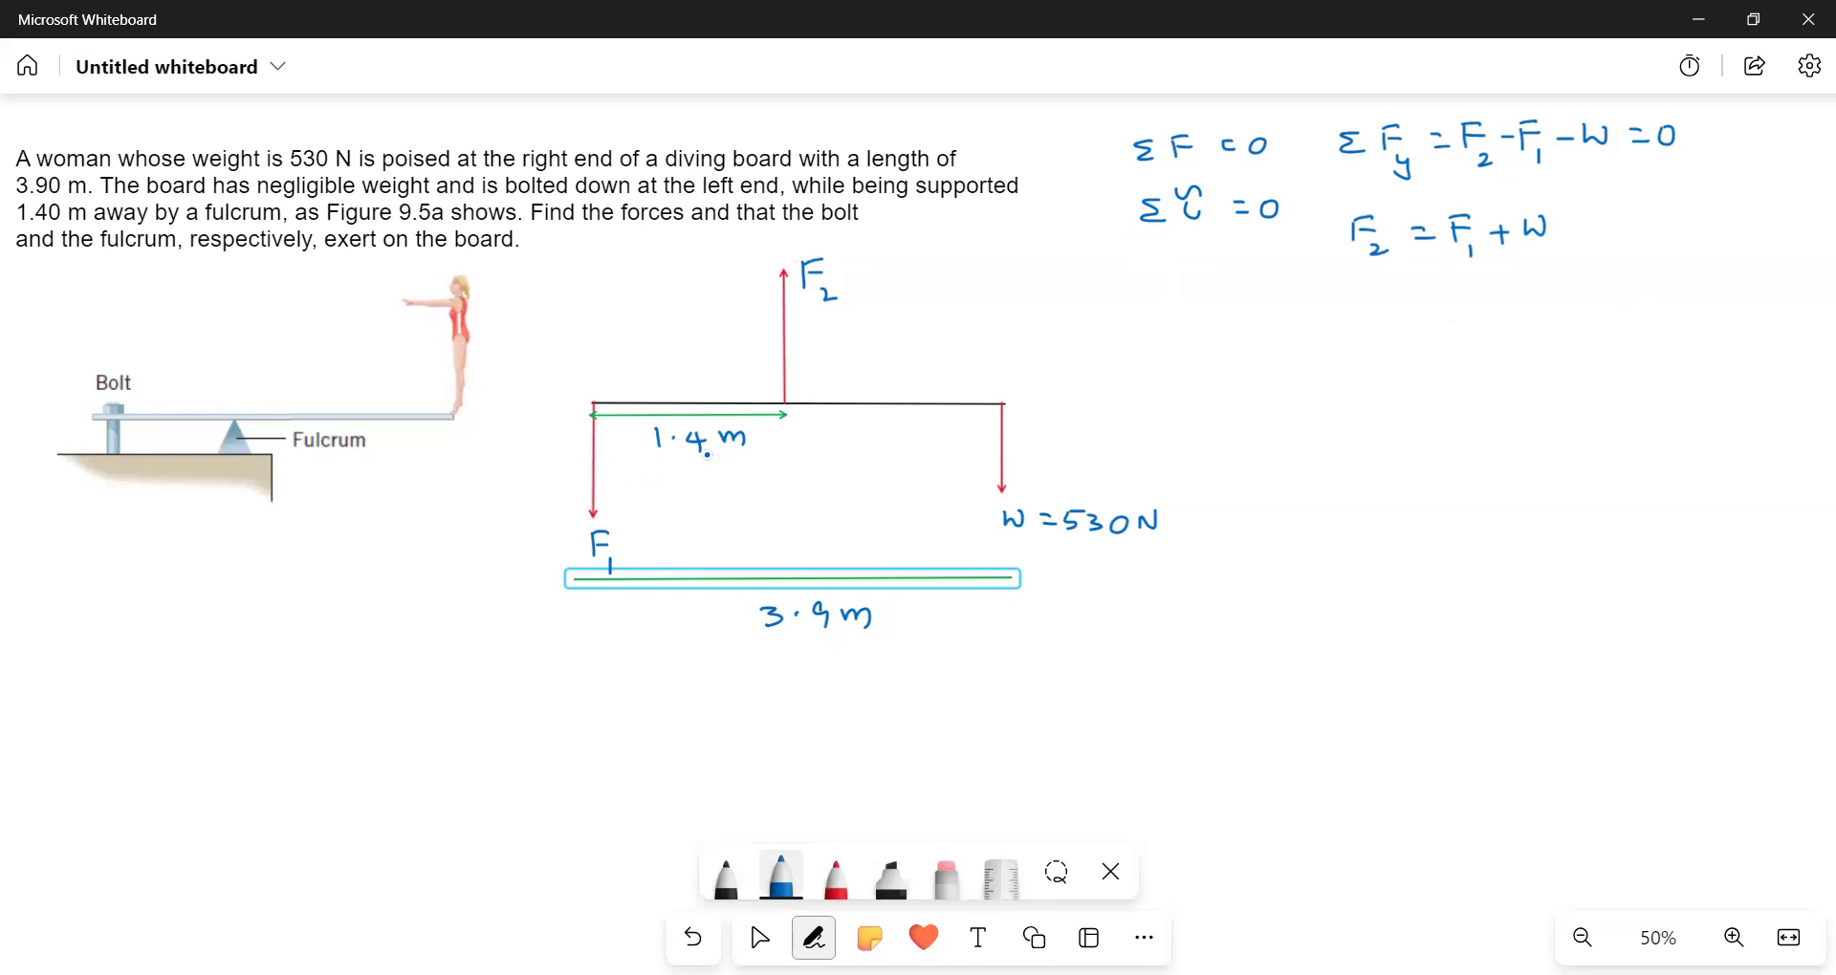
Step: Write the torque definition τ = r̄ × F̄ under the conditions
mouse_move(1159, 303)
mouse_down()
mouse_move(1162, 325)
mouse_move(1173, 295)
mouse_up()
drag(1201, 304, 1217, 302)
mouse_move(1201, 318)
mouse_down()
mouse_move(1243, 319)
mouse_move(1263, 286)
mouse_up()
mouse_move(1281, 306)
mouse_down()
mouse_move(1303, 319)
mouse_move(1284, 321)
mouse_up()
mouse_move(1321, 292)
mouse_down()
mouse_move(1320, 321)
mouse_move(1344, 308)
mouse_up()
drag(1318, 283, 1340, 281)
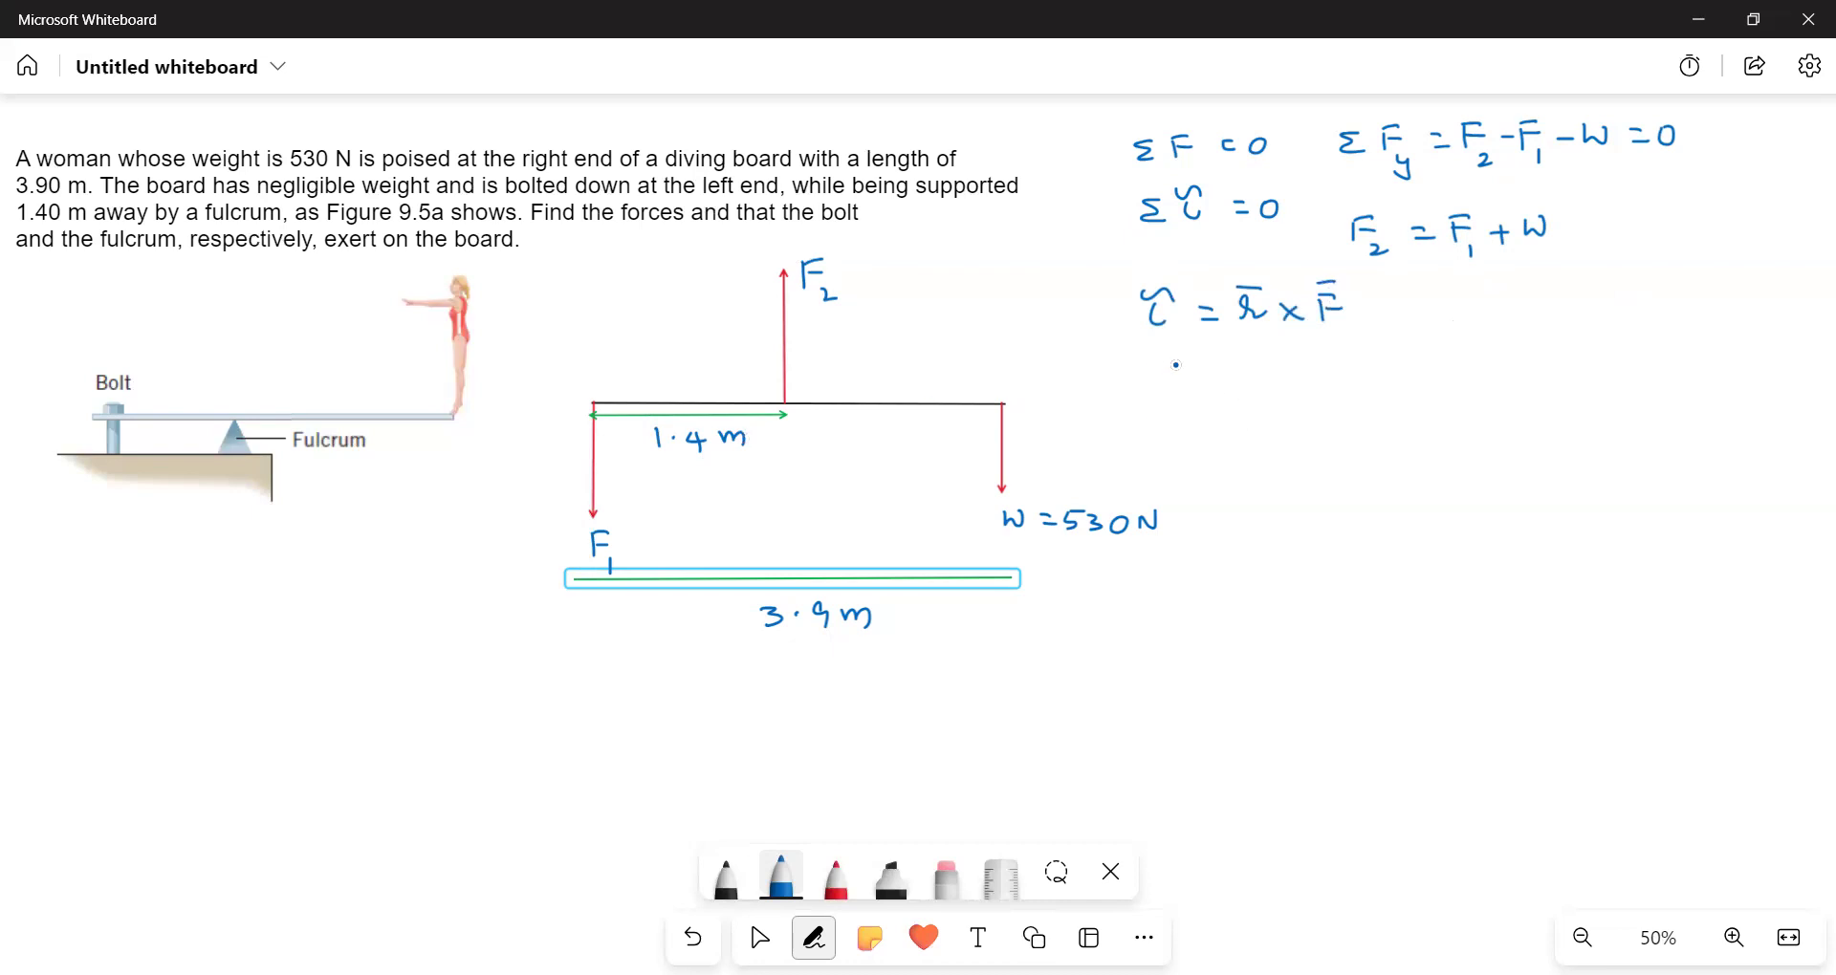
Step: Write the torque sum Στ = 1·4×F2 − 530×3·9 = 0
mouse_move(1178, 367)
mouse_down()
mouse_move(1187, 395)
mouse_move(1223, 388)
mouse_up()
drag(1201, 362, 1272, 369)
drag(1258, 377, 1273, 377)
click(1327, 369)
mouse_move(1311, 356)
mouse_down()
mouse_move(1317, 379)
mouse_move(1364, 382)
mouse_up()
mouse_move(1386, 358)
mouse_down()
mouse_move(1402, 368)
mouse_move(1386, 378)
mouse_move(1441, 344)
mouse_up()
mouse_move(1422, 356)
mouse_down()
mouse_move(1456, 388)
mouse_move(1500, 350)
mouse_move(1586, 348)
mouse_up()
mouse_move(1609, 345)
mouse_down()
mouse_move(1605, 363)
mouse_move(1645, 362)
mouse_up()
click(1661, 355)
drag(1685, 344, 1683, 361)
drag(1712, 346, 1733, 353)
drag(1752, 340, 1754, 339)
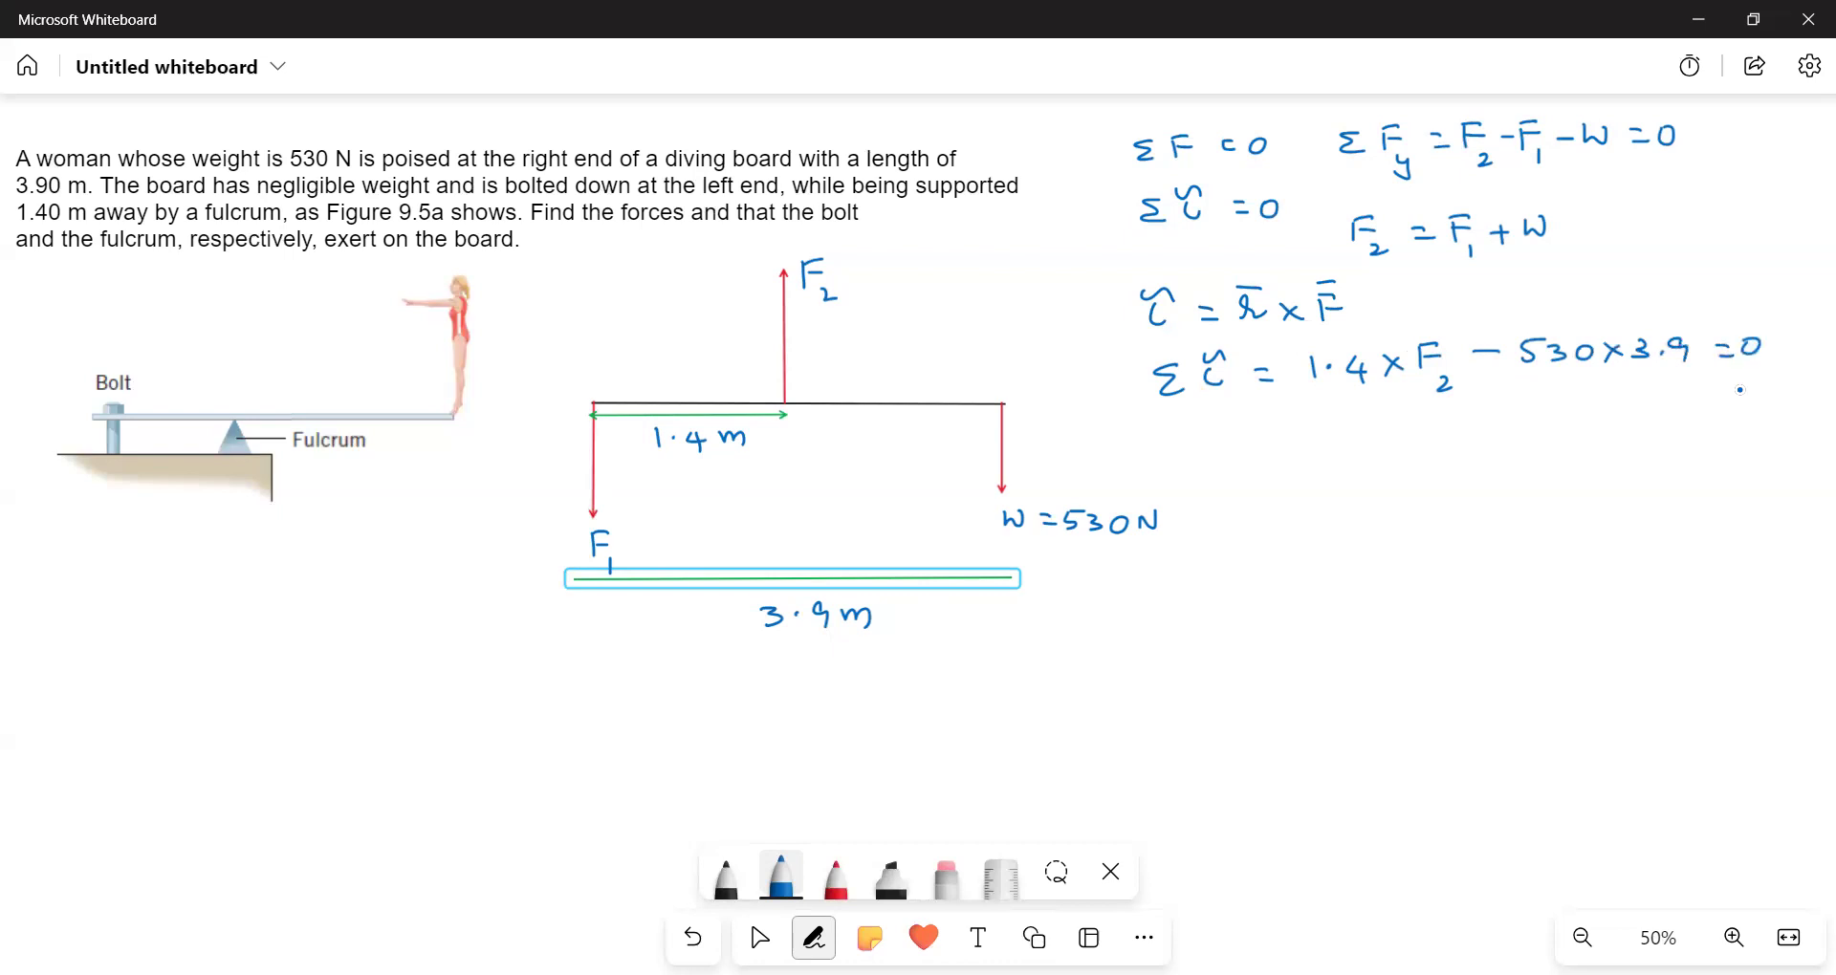
Step: Rearrange it on the next line as 1·4F2 = 530×3·9
click(1322, 445)
mouse_move(1301, 430)
mouse_down()
mouse_move(1302, 458)
mouse_move(1365, 450)
mouse_move(1352, 467)
mouse_up()
mouse_move(1371, 431)
mouse_down()
mouse_move(1370, 457)
mouse_move(1383, 427)
mouse_up()
drag(1370, 437, 1388, 436)
drag(1382, 447, 1398, 463)
drag(1426, 440, 1481, 423)
mouse_move(1489, 427)
mouse_down()
mouse_move(1492, 444)
mouse_move(1523, 428)
mouse_up()
mouse_move(1535, 426)
mouse_down()
mouse_move(1553, 444)
mouse_move(1535, 444)
mouse_up()
mouse_move(1571, 425)
mouse_down()
mouse_move(1573, 443)
mouse_move(1628, 438)
mouse_up()
click(1607, 432)
Step: Isolate F2 as the fraction F2 = 530×3·9 / 1·4
mouse_move(1379, 495)
mouse_down()
mouse_move(1379, 521)
mouse_move(1401, 495)
mouse_up()
mouse_move(1379, 508)
mouse_down()
mouse_move(1418, 538)
mouse_move(1446, 510)
mouse_move(1480, 517)
mouse_up()
mouse_move(1508, 497)
mouse_down()
mouse_move(1509, 517)
mouse_move(1540, 501)
mouse_move(1594, 515)
mouse_move(1574, 518)
mouse_up()
mouse_move(1603, 494)
mouse_down()
mouse_move(1605, 517)
mouse_move(1645, 517)
mouse_up()
click(1629, 502)
drag(1473, 542, 1665, 533)
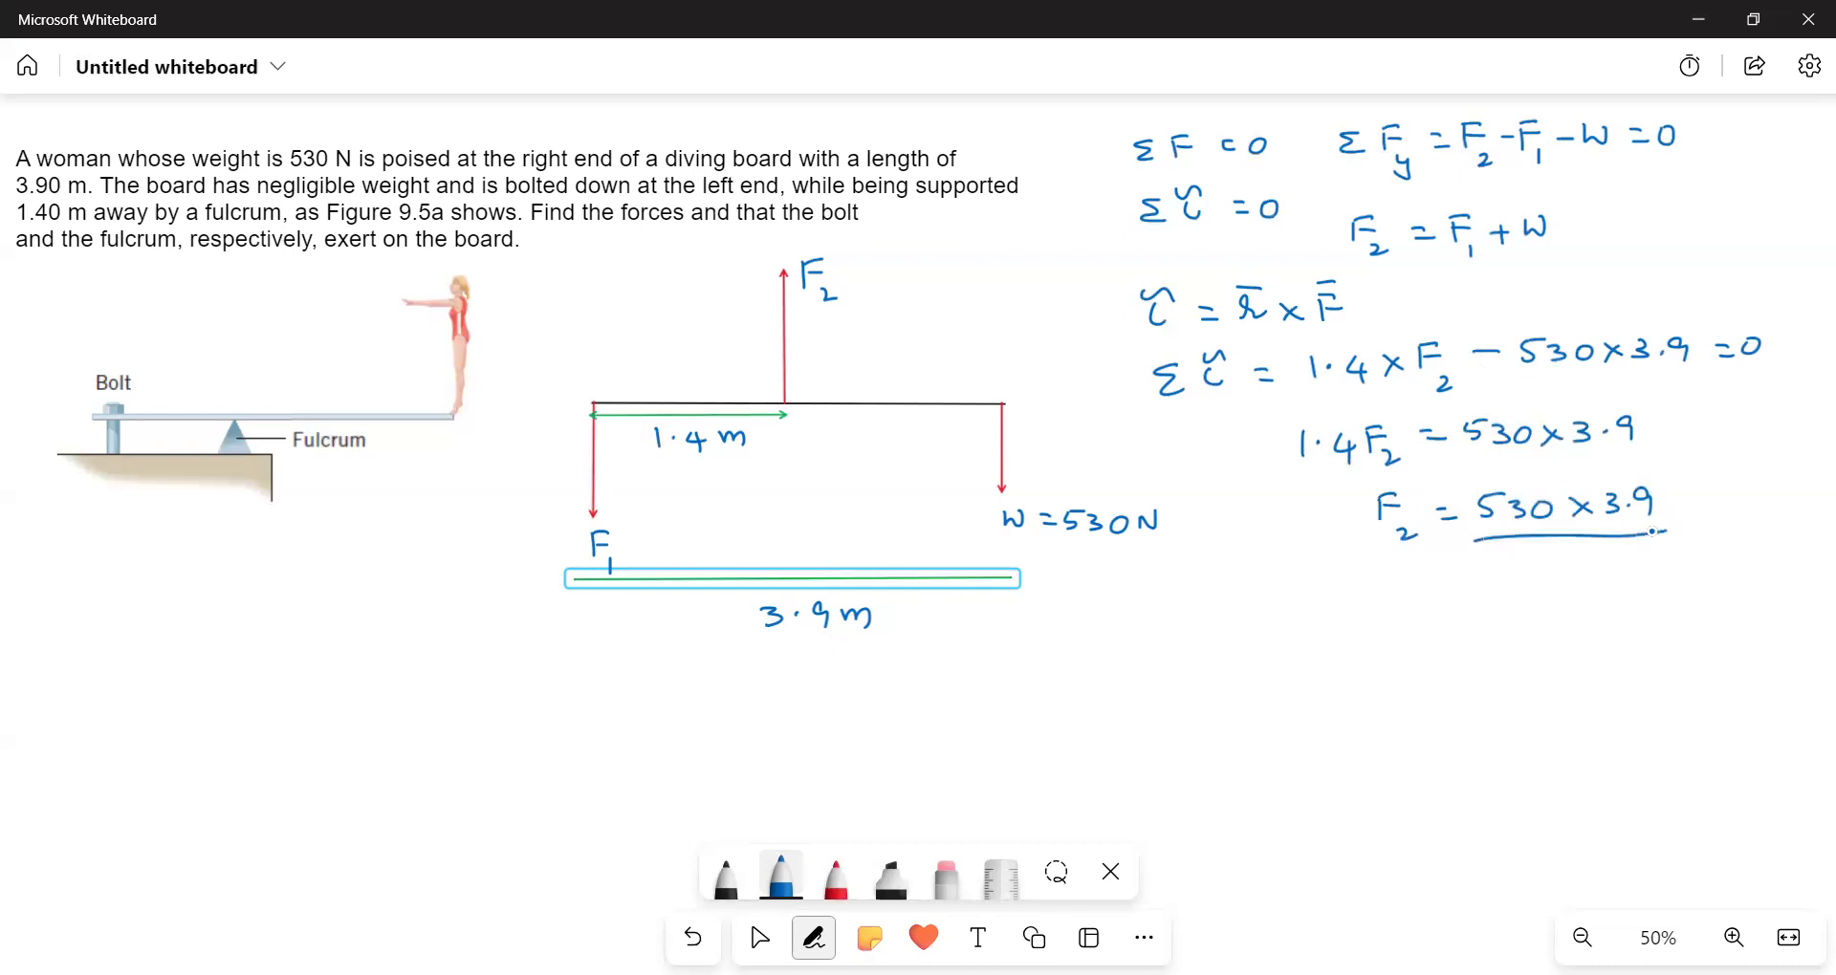
click(1550, 568)
mouse_move(1537, 555)
mouse_down()
mouse_move(1536, 575)
mouse_move(1585, 570)
mouse_up()
drag(1579, 556, 1580, 585)
Step: Write the result F2 = 1476 N
mouse_move(1397, 600)
mouse_down()
mouse_move(1397, 628)
mouse_move(1419, 599)
mouse_up()
drag(1396, 614, 1415, 613)
mouse_move(1410, 640)
mouse_down()
mouse_move(1422, 656)
mouse_move(1474, 624)
mouse_up()
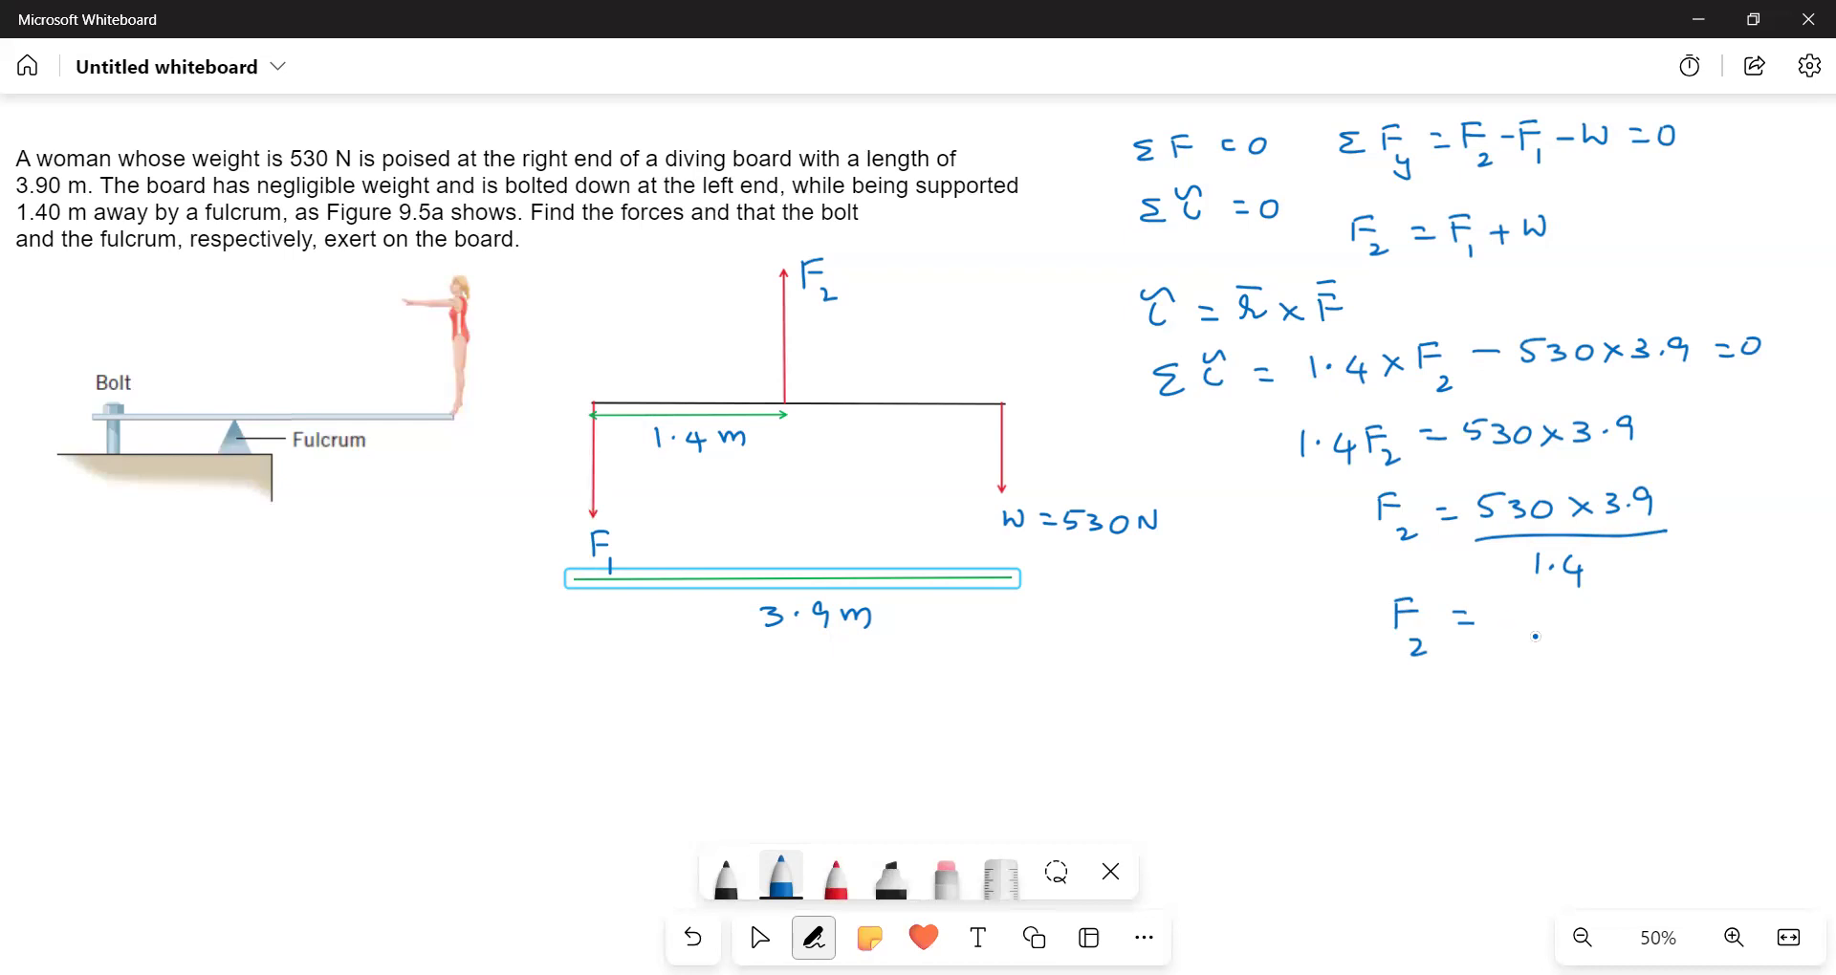
drag(1503, 605, 1508, 626)
mouse_move(1528, 601)
mouse_down()
mouse_move(1530, 631)
mouse_move(1625, 610)
mouse_up()
click(1607, 615)
click(1640, 626)
Step: Mark F2 = F1 + W as equation ① with a circled number
drag(1567, 228, 1614, 227)
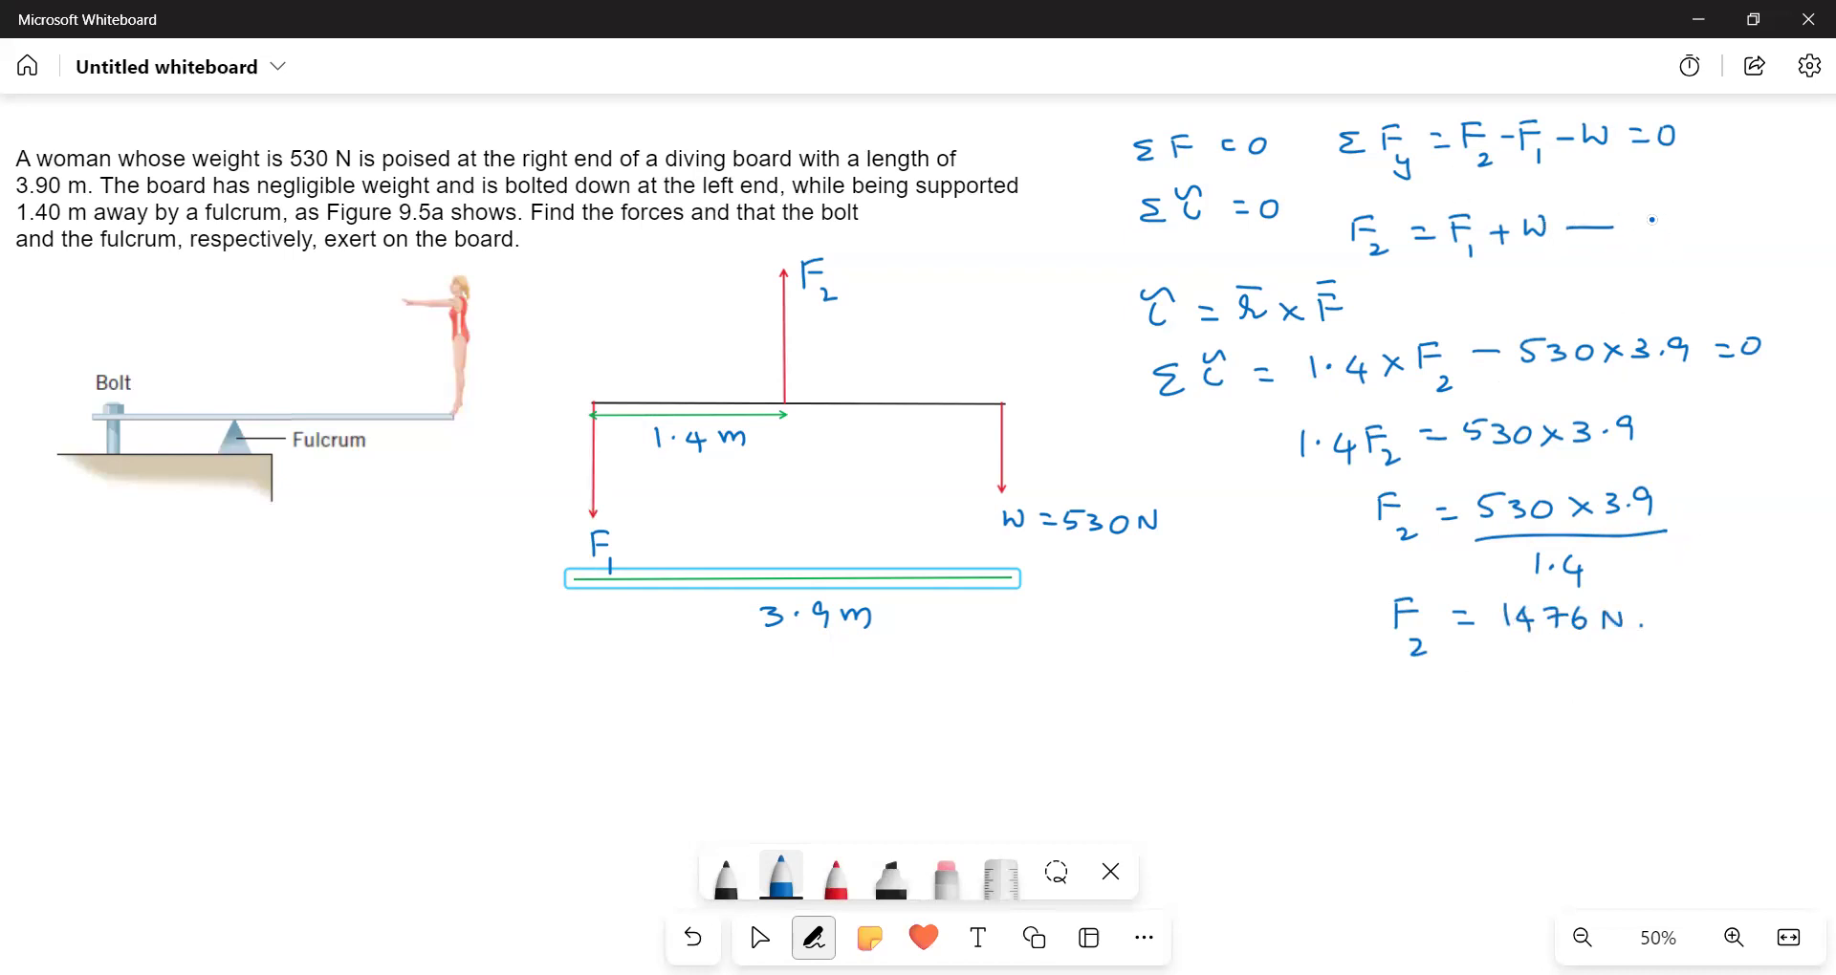
drag(1651, 221, 1652, 245)
drag(1660, 208, 1664, 213)
Step: Restate F2 = F1 + W below the F2 result
mouse_move(1165, 690)
mouse_down()
mouse_move(1147, 719)
mouse_move(1164, 705)
mouse_move(1180, 730)
mouse_move(1216, 704)
mouse_up()
drag(1200, 716, 1217, 715)
drag(1243, 696, 1264, 694)
drag(1252, 697, 1251, 725)
drag(1244, 710, 1263, 742)
drag(1276, 717, 1297, 717)
drag(1286, 705, 1286, 728)
drag(1307, 704, 1333, 704)
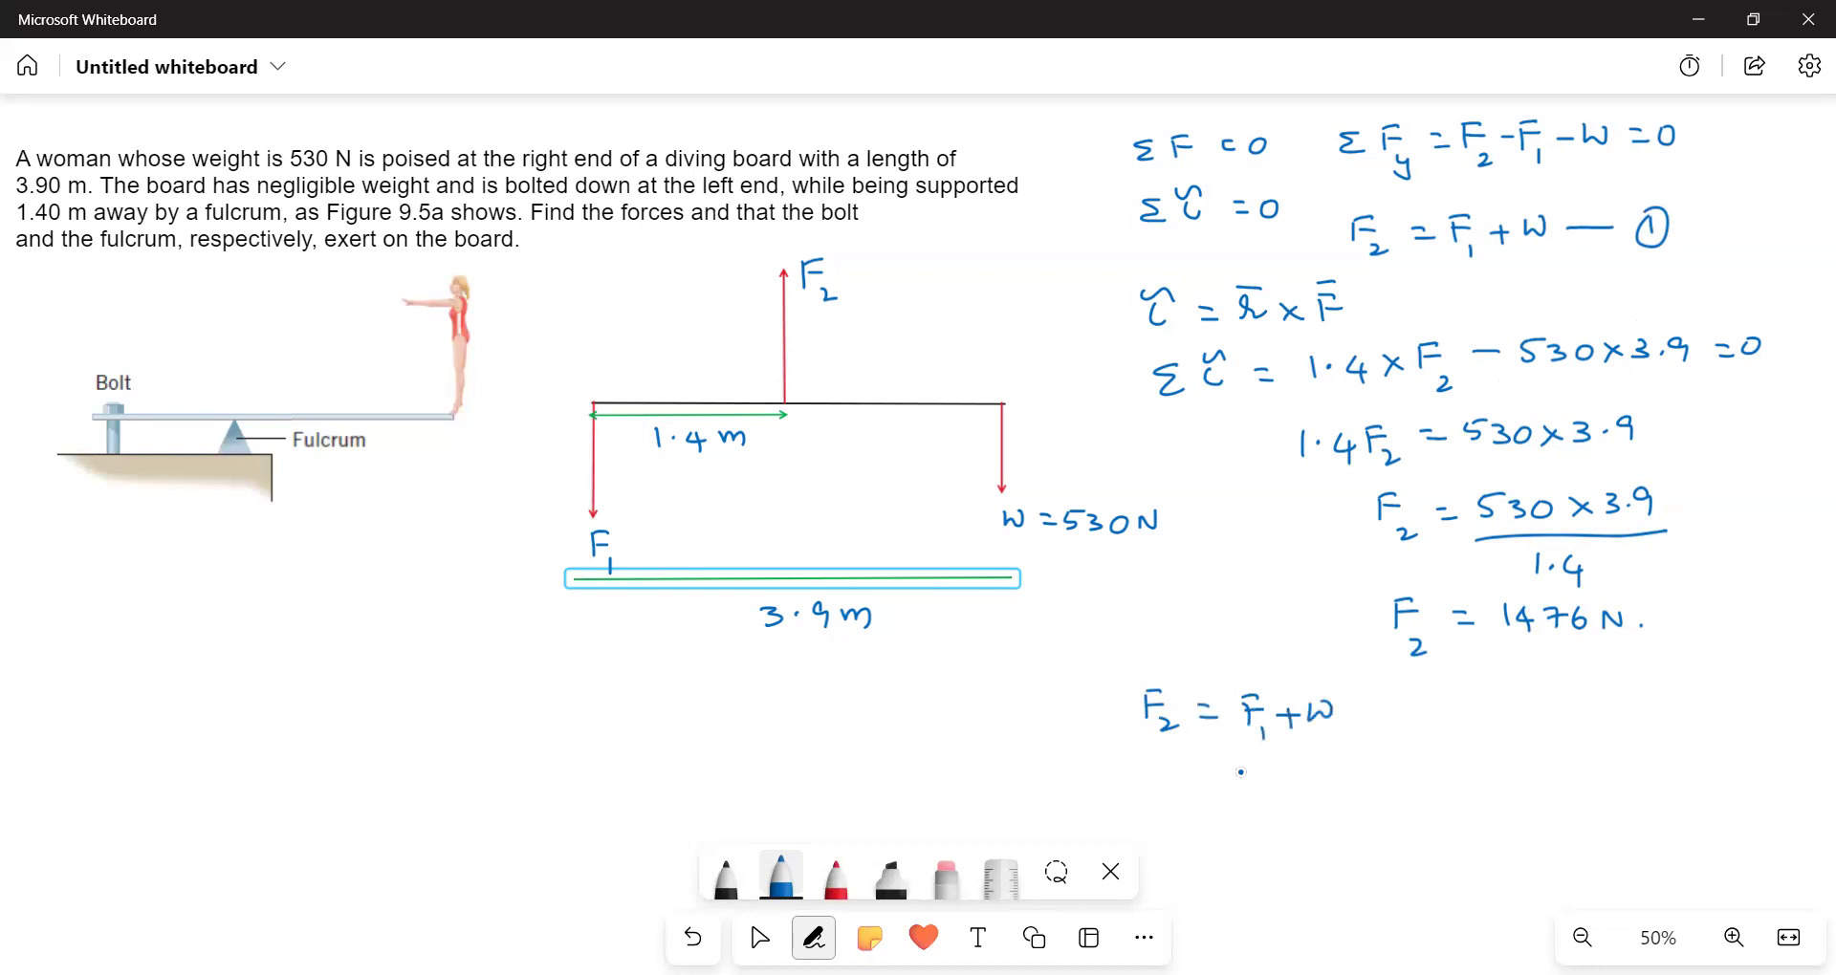
Step: Write F1 = F2 − W = 1476 − 530
mouse_move(1187, 770)
mouse_down()
mouse_move(1188, 799)
mouse_move(1215, 815)
mouse_move(1207, 768)
mouse_move(1209, 786)
mouse_move(1267, 784)
mouse_up()
drag(1245, 795, 1270, 796)
mouse_move(1305, 776)
mouse_down()
mouse_move(1311, 793)
mouse_move(1328, 768)
mouse_up()
drag(1308, 785, 1324, 784)
drag(1329, 801, 1349, 810)
drag(1352, 785, 1405, 773)
drag(1437, 772, 1455, 771)
mouse_move(1439, 781)
mouse_down()
mouse_move(1516, 775)
mouse_move(1498, 784)
mouse_up()
mouse_move(1518, 756)
mouse_down()
mouse_move(1533, 782)
mouse_move(1604, 783)
mouse_move(1621, 757)
mouse_move(1637, 783)
mouse_move(1670, 762)
mouse_up()
Step: Write F1 = 946N and double-underline both answers, 946N and 1476 N
drag(1355, 832, 1377, 828)
drag(1358, 843, 1437, 846)
drag(1421, 858, 1440, 857)
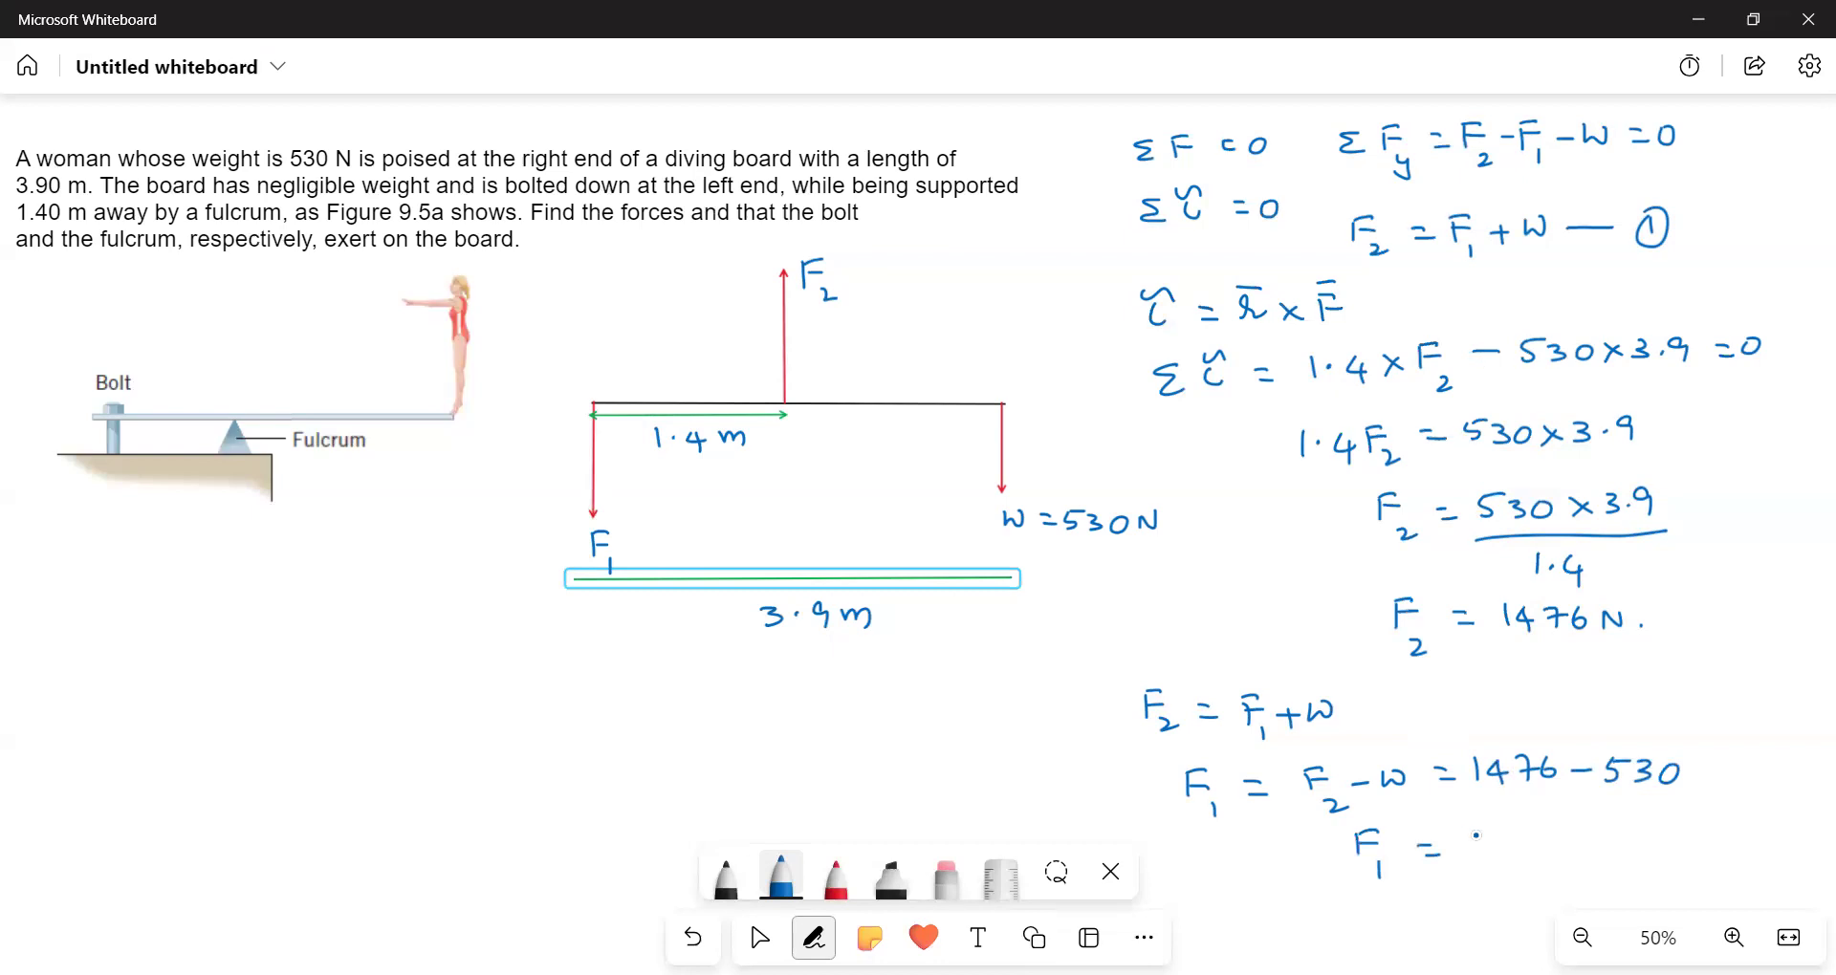
drag(1482, 834, 1470, 854)
drag(1494, 828, 1512, 842)
mouse_move(1503, 830)
mouse_down()
mouse_move(1503, 857)
mouse_move(1562, 832)
mouse_up()
click(1542, 846)
drag(1463, 868, 1553, 878)
drag(1509, 650, 1647, 661)
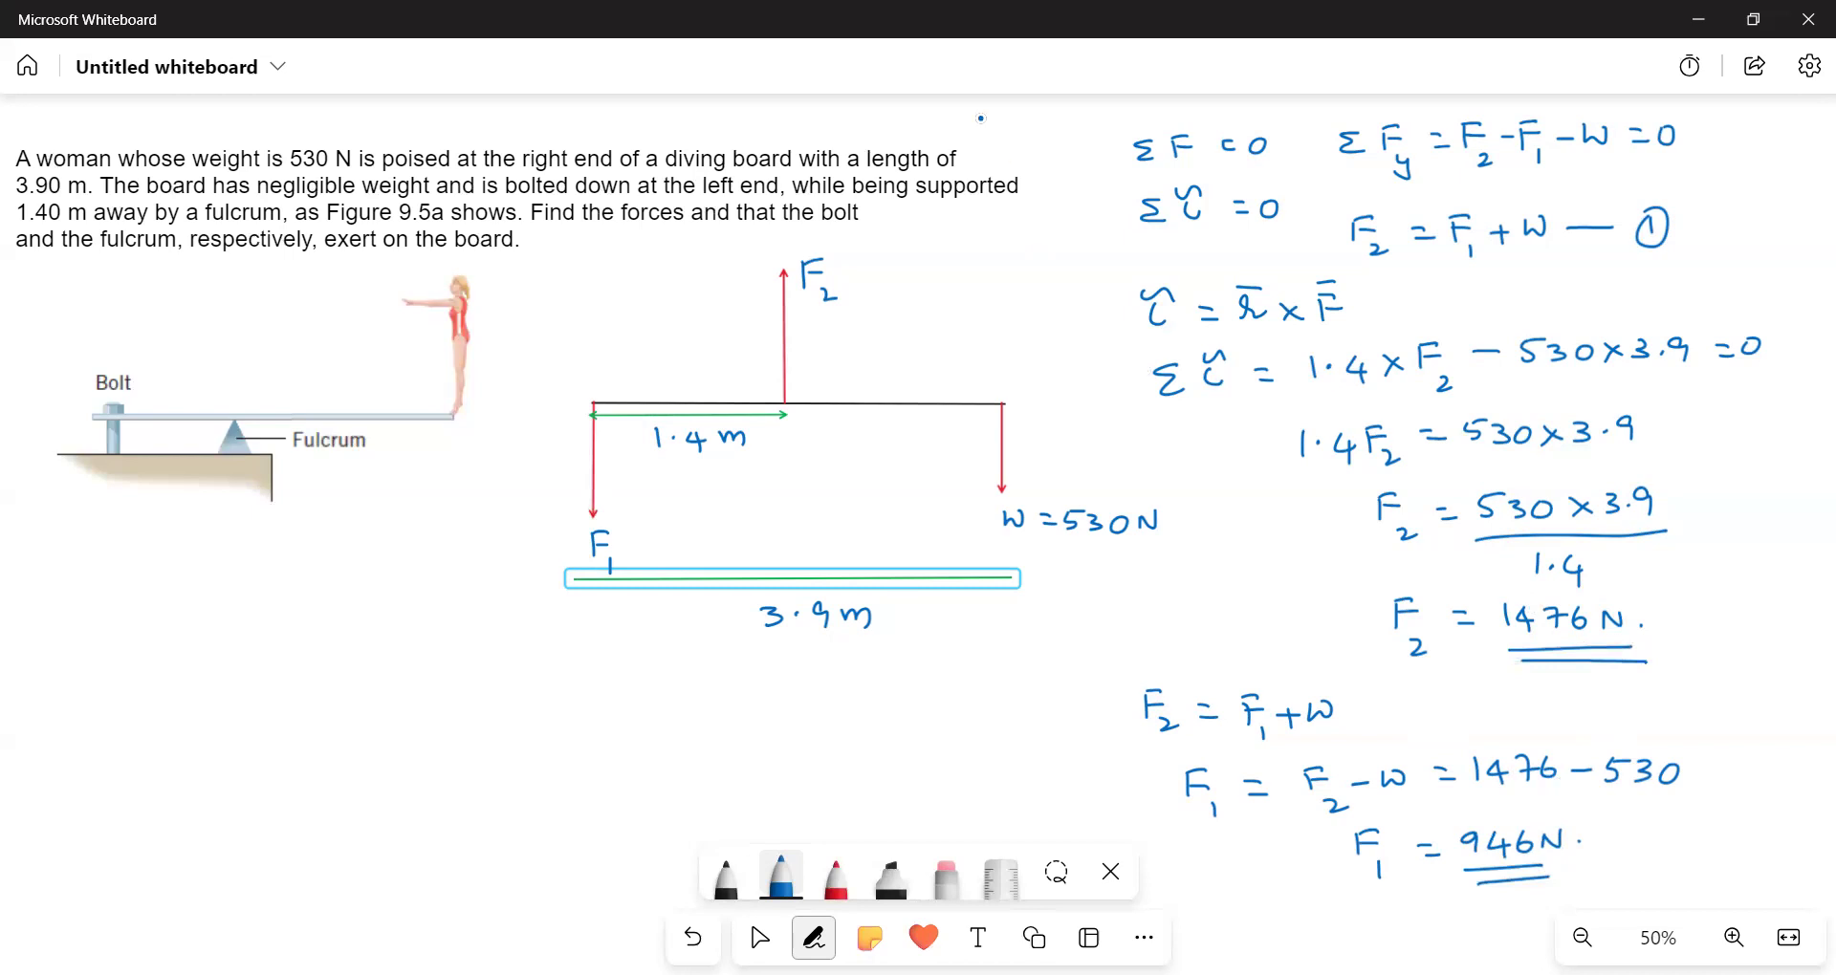